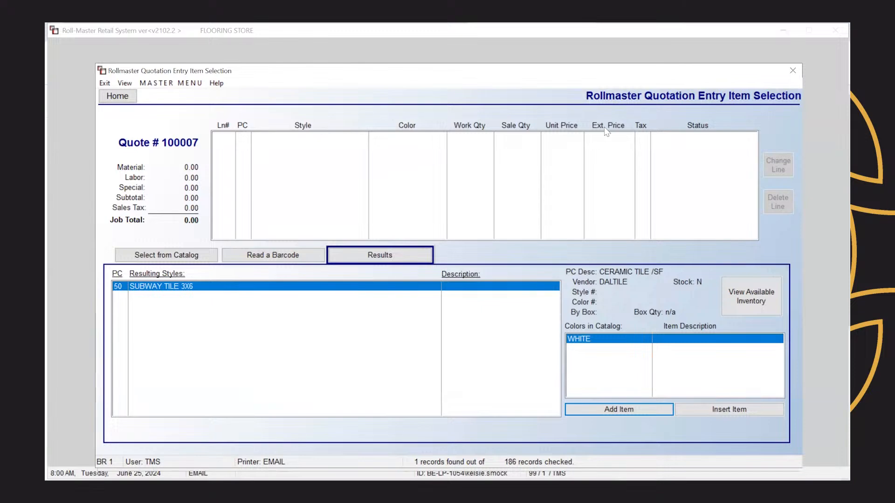
Step: Close the item search window to get back to quote 100007 in Quote Maintenance
{"action": "left_click", "coordinate": [788, 73]}
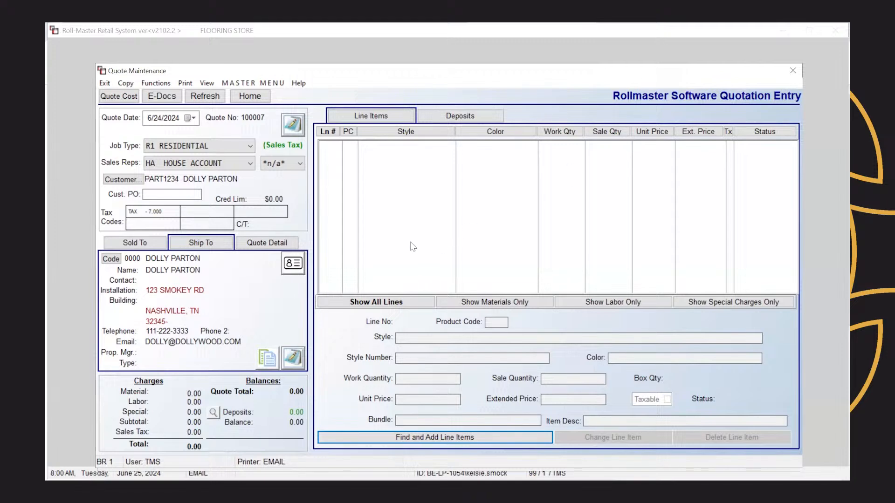
Step: Add SUBWAY TILE 3X6 in WHITE with a work quantity of 200 SF as line 001
{"action": "left_click", "coordinate": [368, 436]}
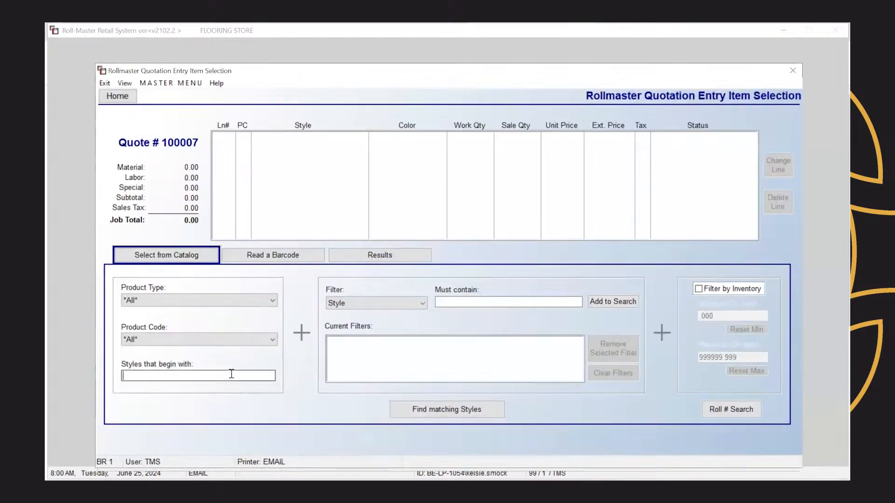
{"action": "type", "text": "SUBWAY"}
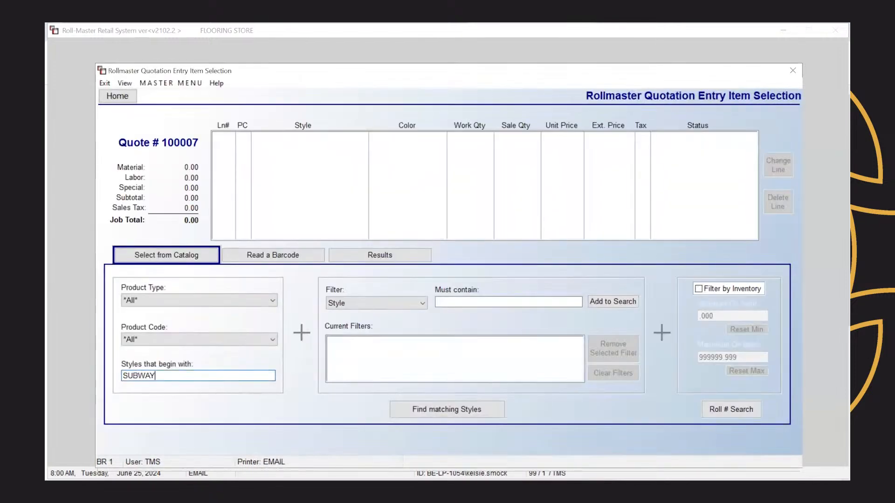
{"action": "left_click", "coordinate": [422, 410]}
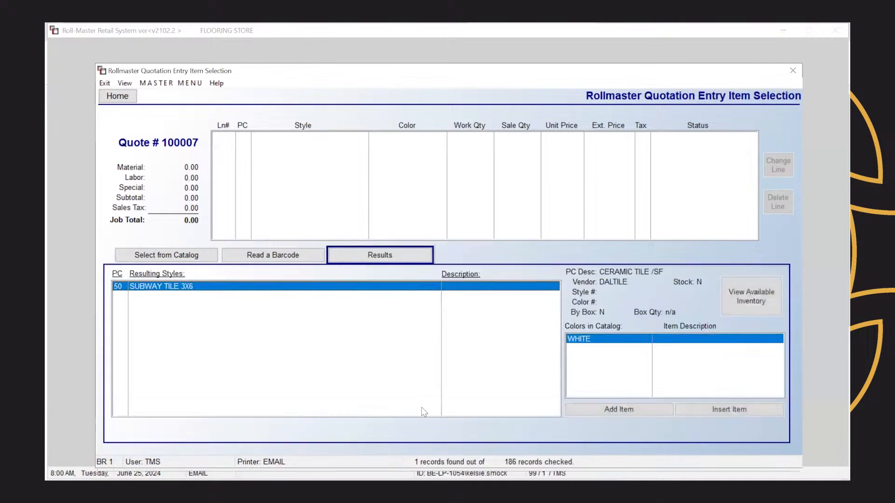
{"action": "left_click", "coordinate": [605, 409]}
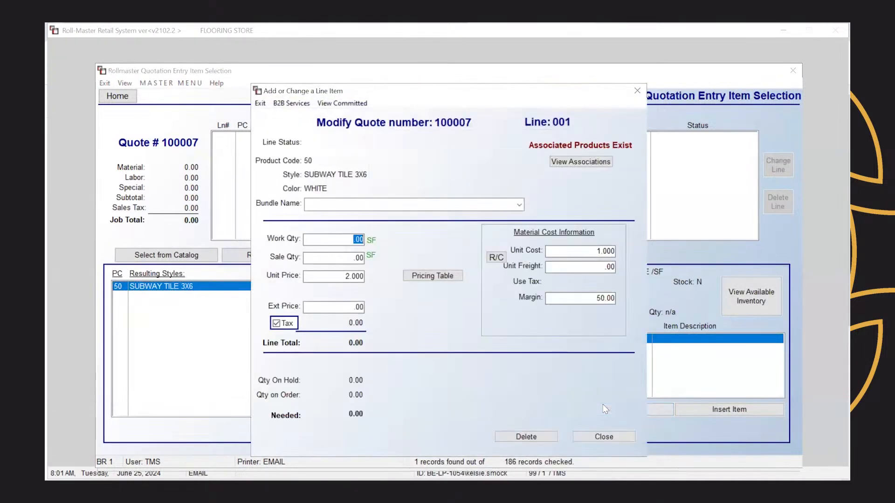
{"action": "type", "text": "200"}
{"action": "key", "text": "Tab"}
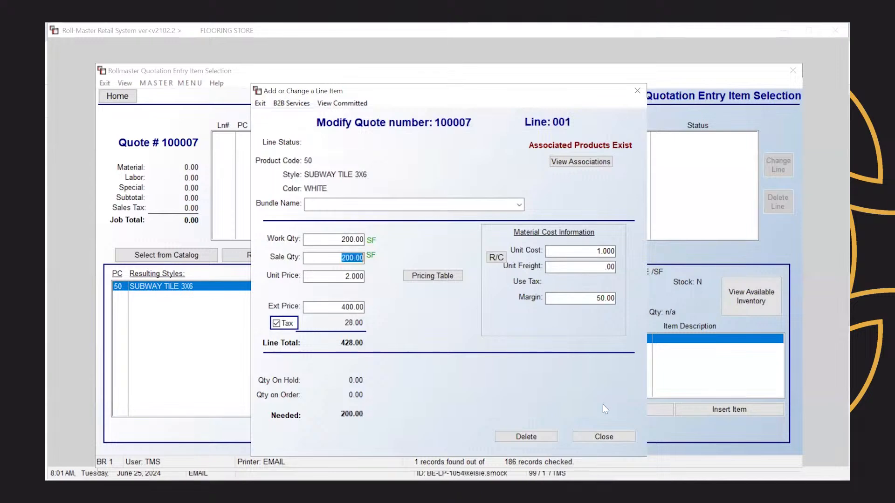
{"action": "left_click", "coordinate": [625, 438]}
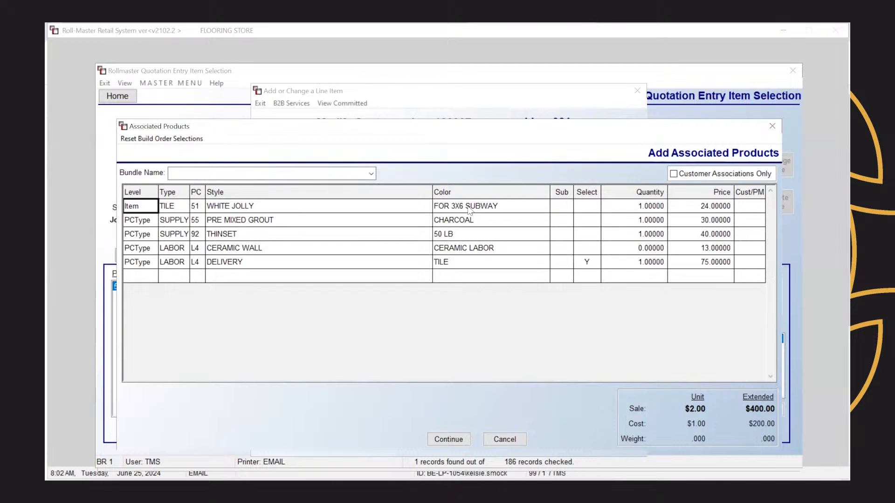
Step: Select WHITE JOLLY, PRE MIXED GROUT, THINSET and CERAMIC WALL labor as associated products
{"action": "left_click", "coordinate": [587, 206]}
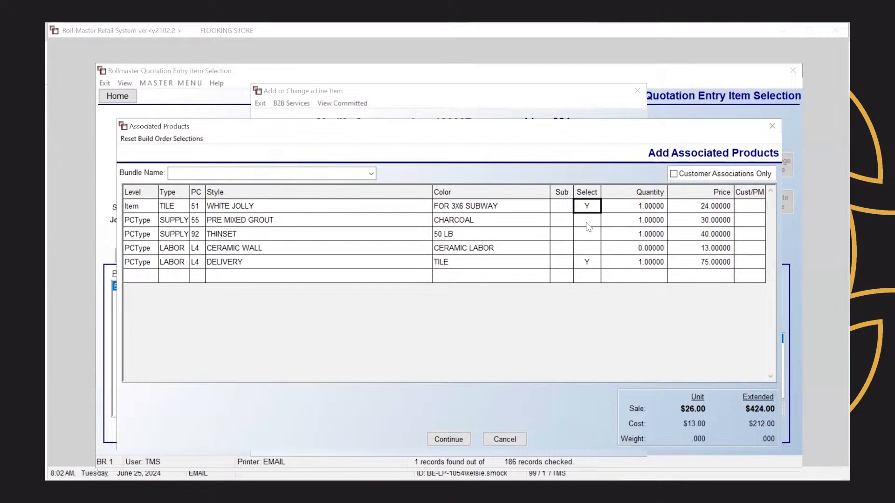
{"action": "left_click", "coordinate": [587, 223]}
{"action": "left_click", "coordinate": [590, 237]}
{"action": "left_click", "coordinate": [590, 247]}
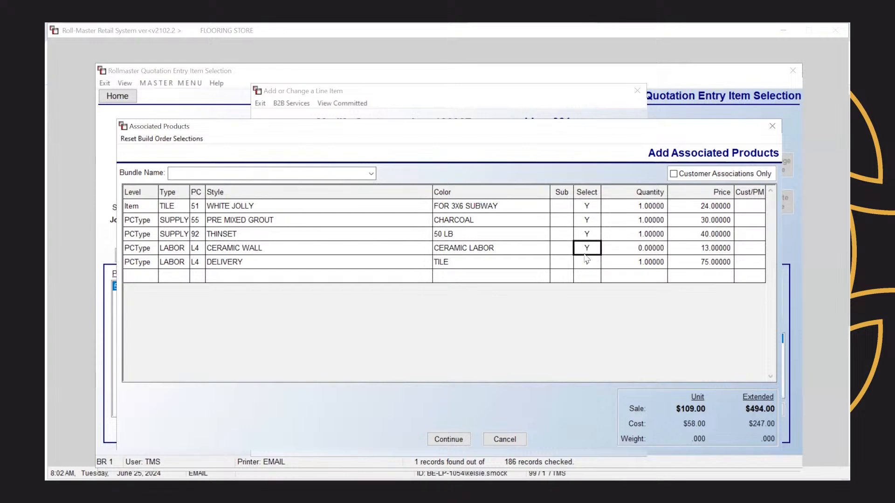
{"action": "left_click", "coordinate": [589, 250]}
{"action": "left_click", "coordinate": [592, 252]}
Step: Set the CERAMIC WALL labor to quantity 150 at a price of 15.00
{"action": "left_click", "coordinate": [654, 251]}
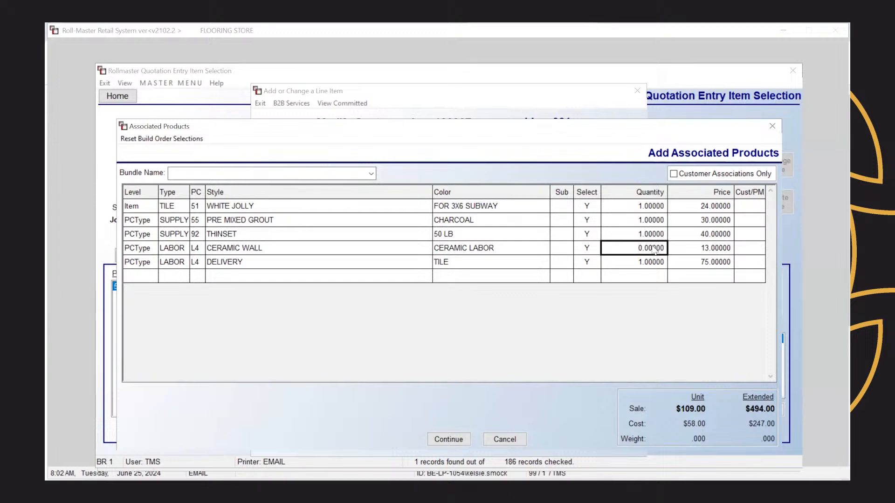
{"action": "left_click", "coordinate": [653, 250]}
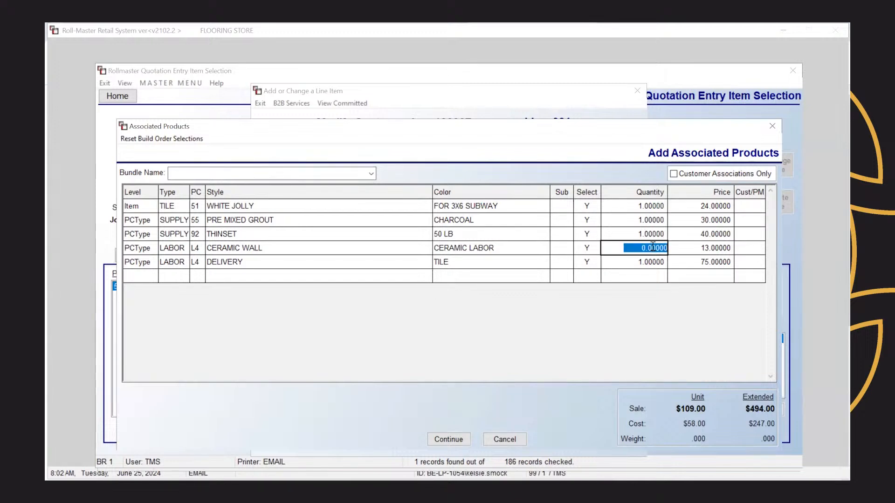
{"action": "type", "text": "150"}
{"action": "left_click", "coordinate": [700, 253]}
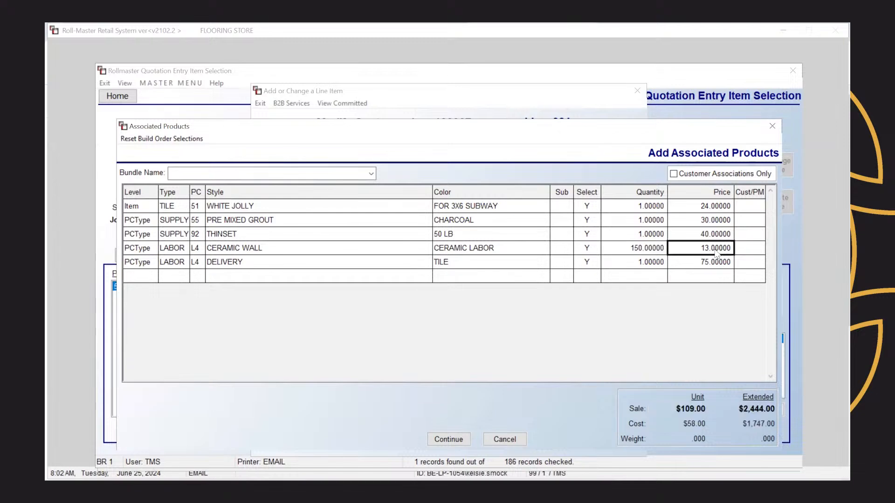
{"action": "left_click", "coordinate": [712, 250]}
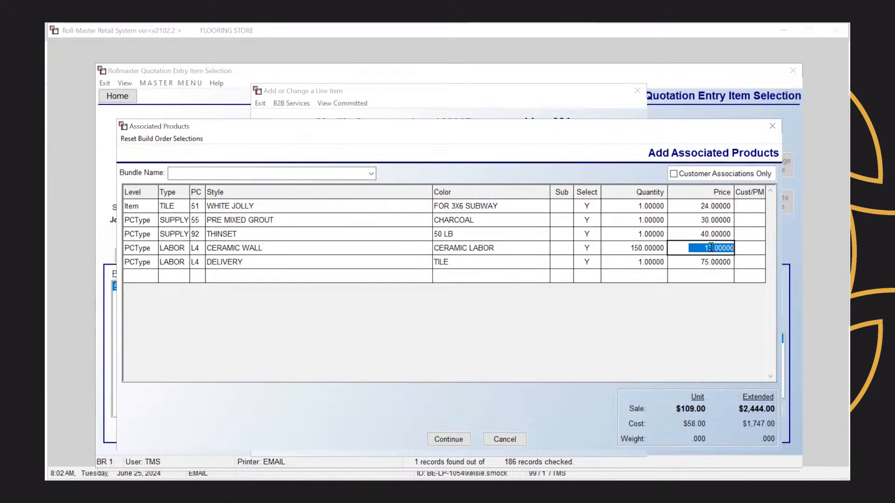
{"action": "type", "text": "150"}
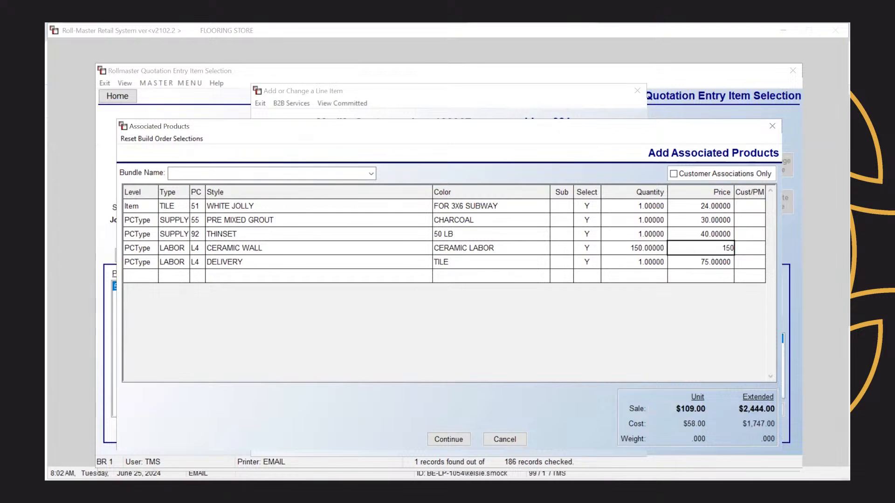
{"action": "key", "text": "BackSpace"}
{"action": "type", "text": ".0"}
{"action": "left_click", "coordinate": [446, 440]}
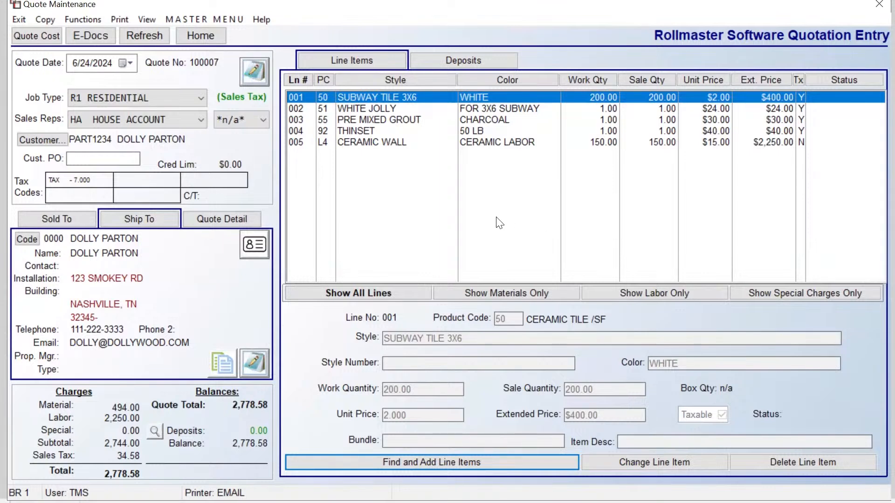
Step: In Catalog Maintenance, search PAD styles and open the 8 LB ULTRA GEL record in BLUE
{"action": "right_click", "coordinate": [384, 97]}
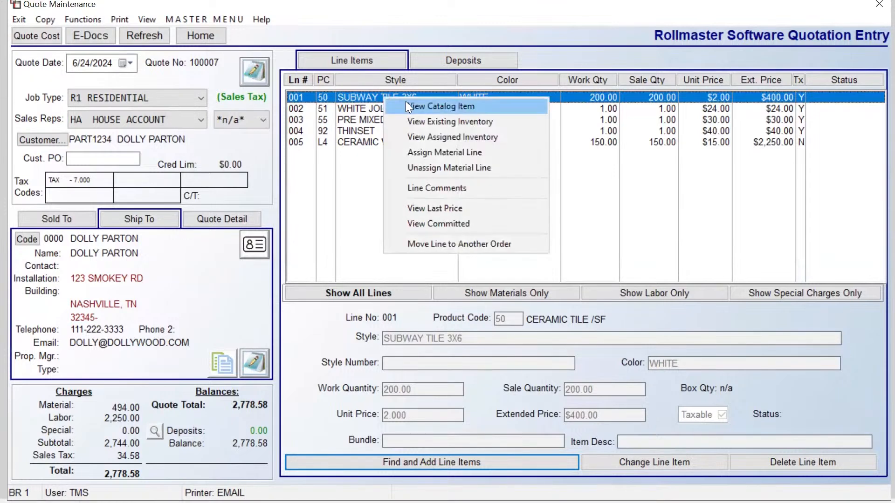
{"action": "left_click", "coordinate": [197, 16]}
{"action": "mouse_move", "coordinate": [215, 48]}
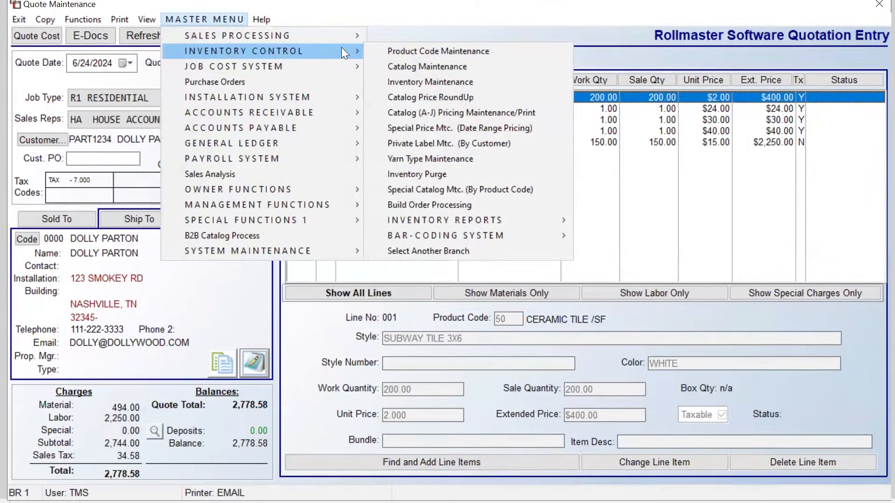
{"action": "left_click", "coordinate": [412, 66]}
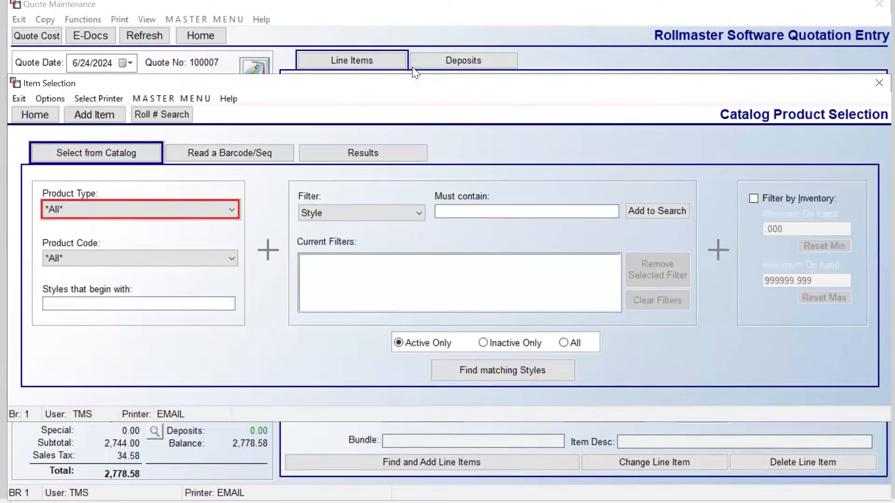
{"action": "left_click", "coordinate": [200, 211]}
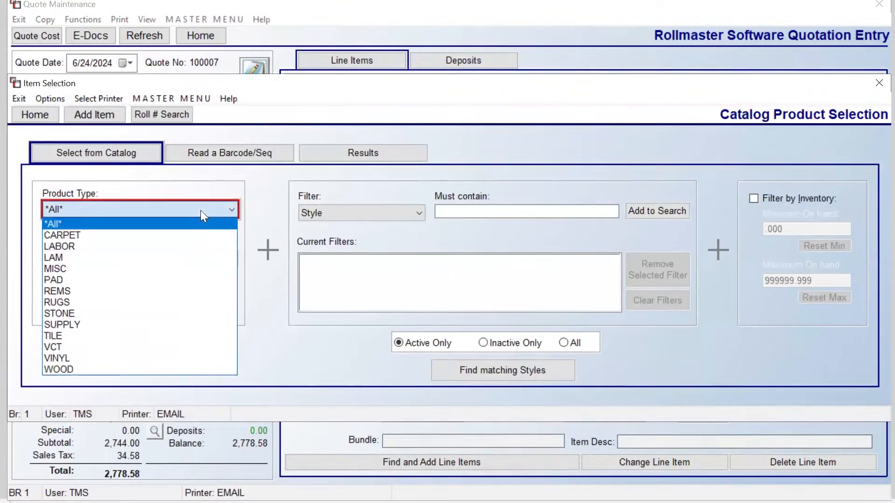
{"action": "left_click", "coordinate": [156, 280]}
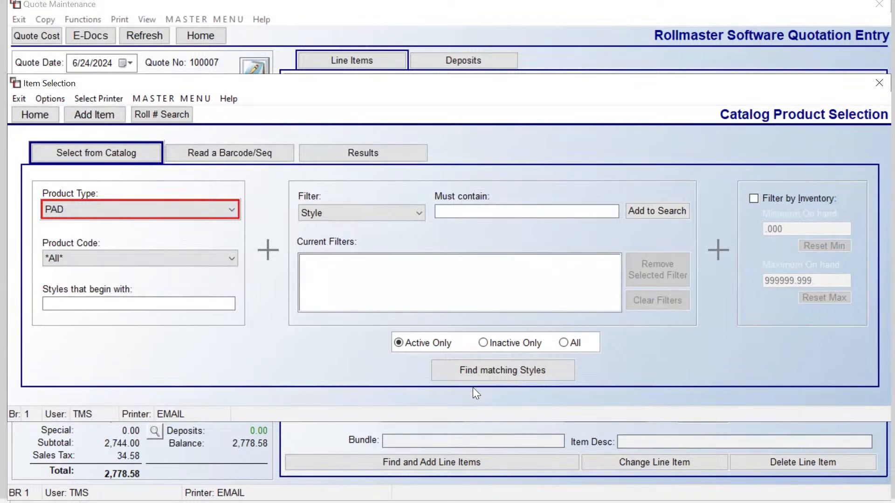
{"action": "left_click", "coordinate": [496, 376]}
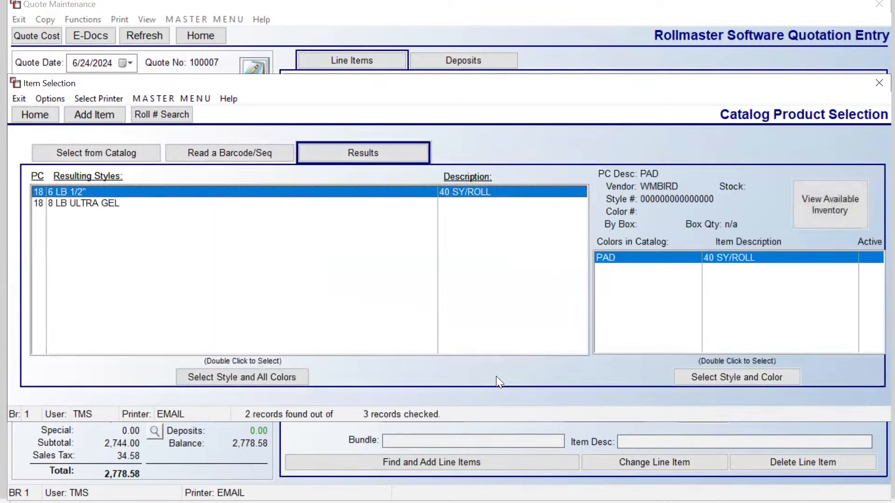
{"action": "left_click", "coordinate": [89, 204]}
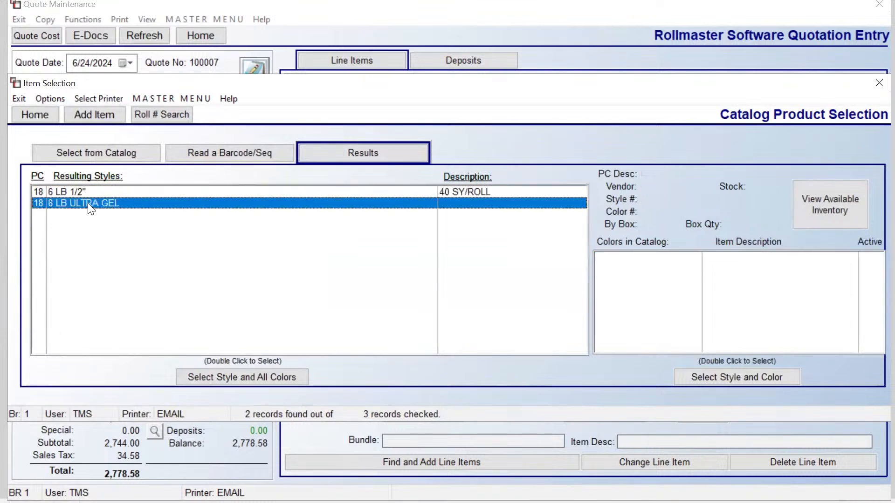
{"action": "left_click", "coordinate": [717, 379]}
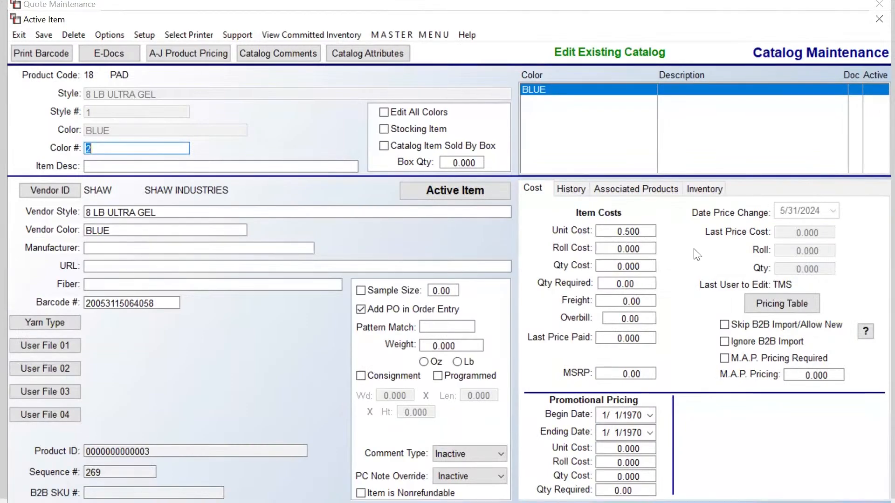
Step: Show the pad's associated products and start a Mass Association
{"action": "left_click", "coordinate": [645, 198]}
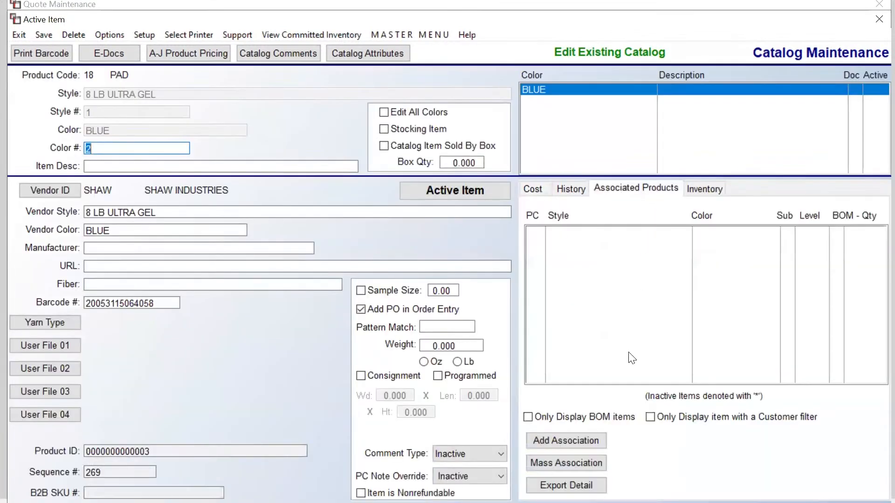
{"action": "left_click", "coordinate": [588, 466]}
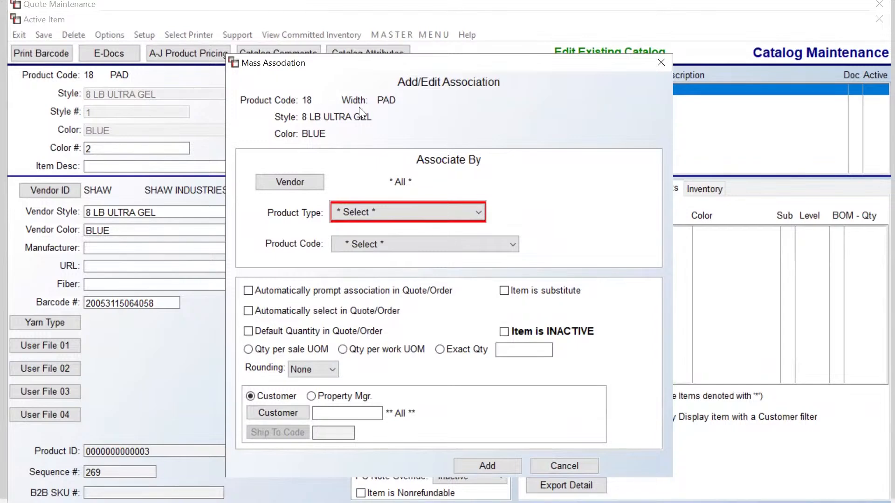
Step: Mass-associate the pad with CARPET products, auto-prompted, with exact quantity 1
{"action": "left_click", "coordinate": [372, 213]}
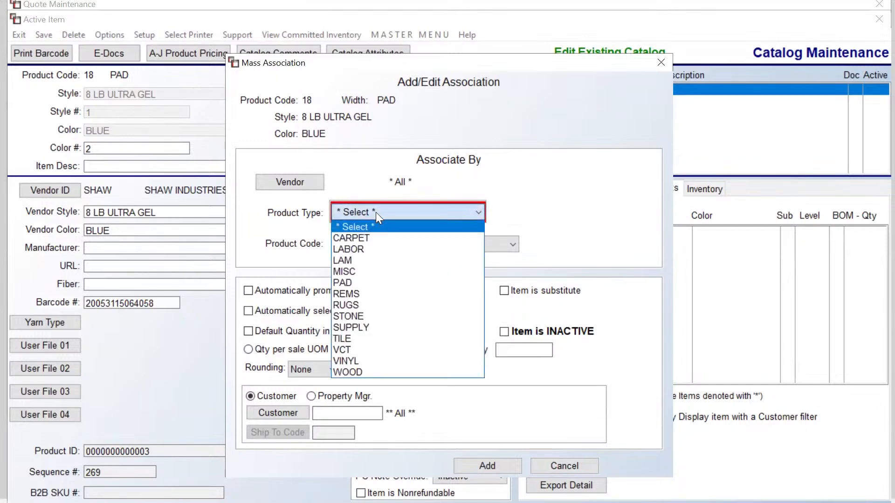
{"action": "left_click", "coordinate": [379, 239]}
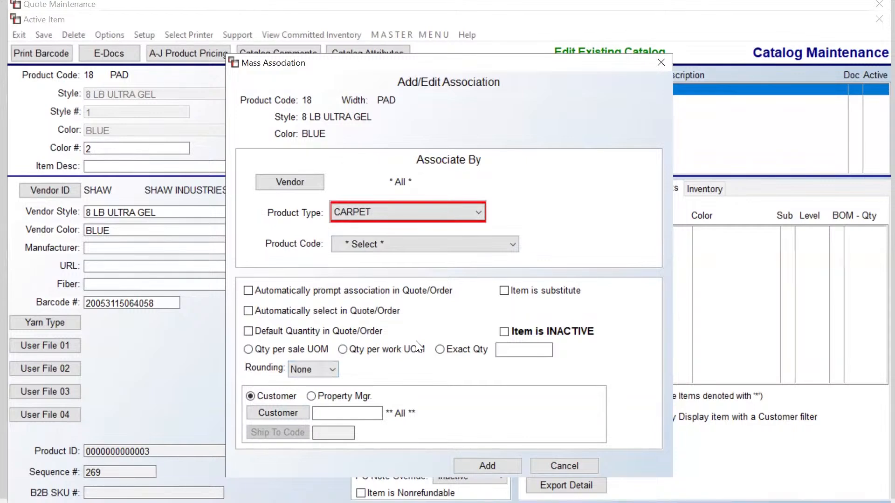
{"action": "left_click", "coordinate": [248, 292]}
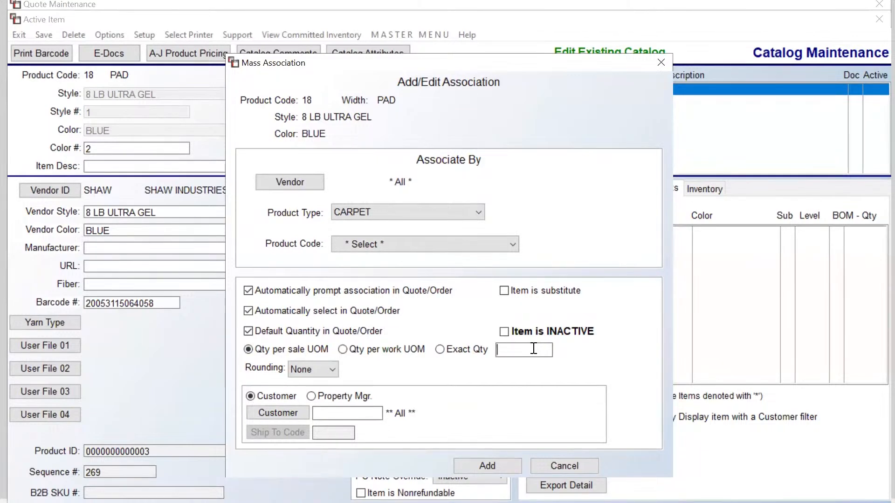
{"action": "type", "text": "1"}
{"action": "left_click", "coordinate": [493, 466]}
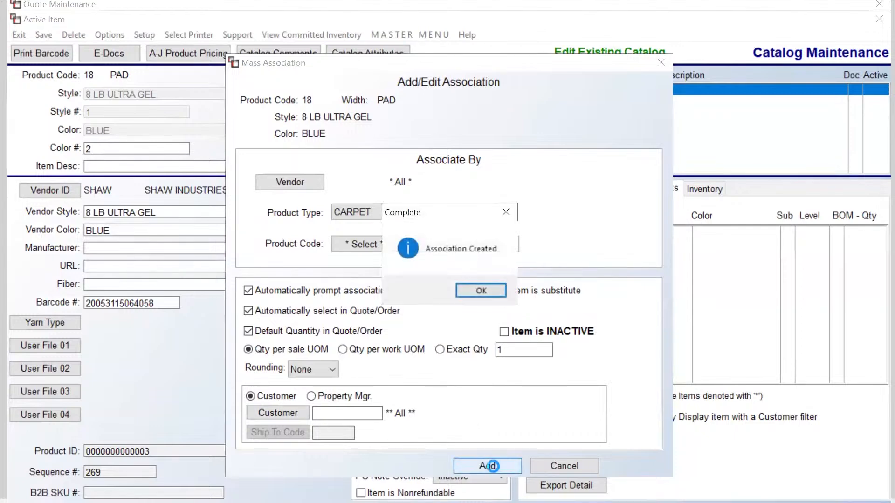
{"action": "left_click", "coordinate": [486, 292]}
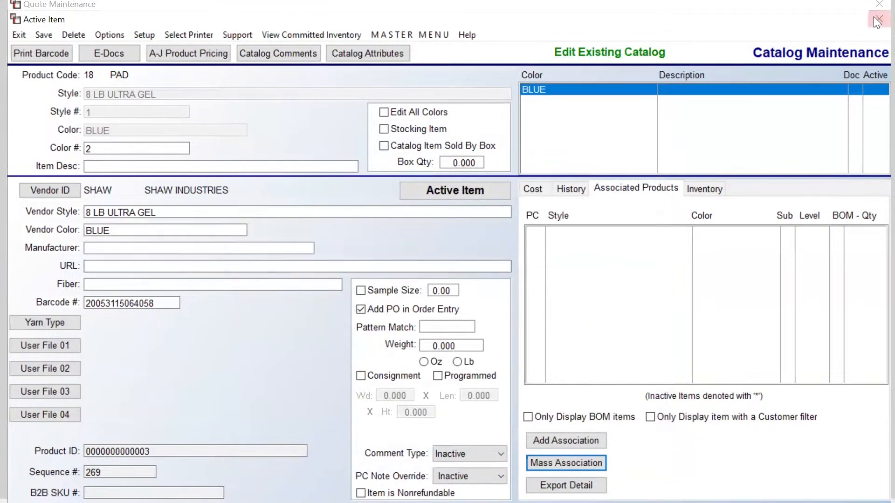
Step: Close the pad's catalog record and product selection, then start a new line on quote 100007
{"action": "left_click", "coordinate": [882, 19]}
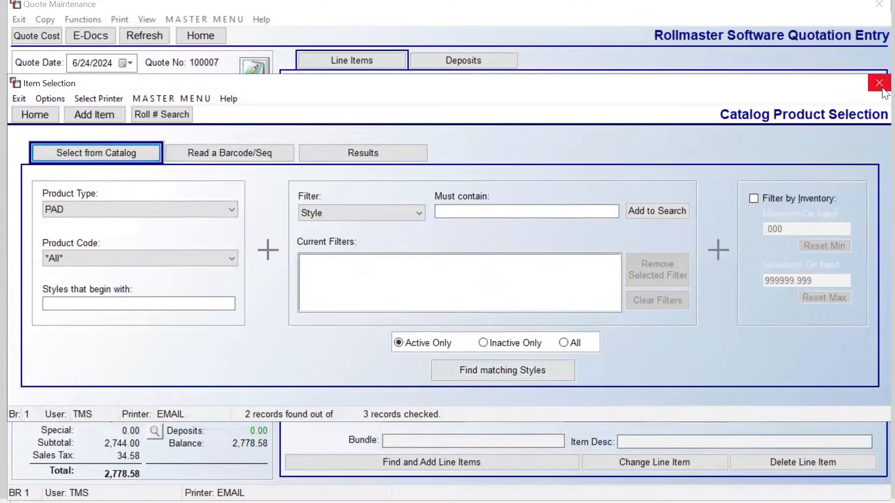
{"action": "left_click", "coordinate": [881, 87]}
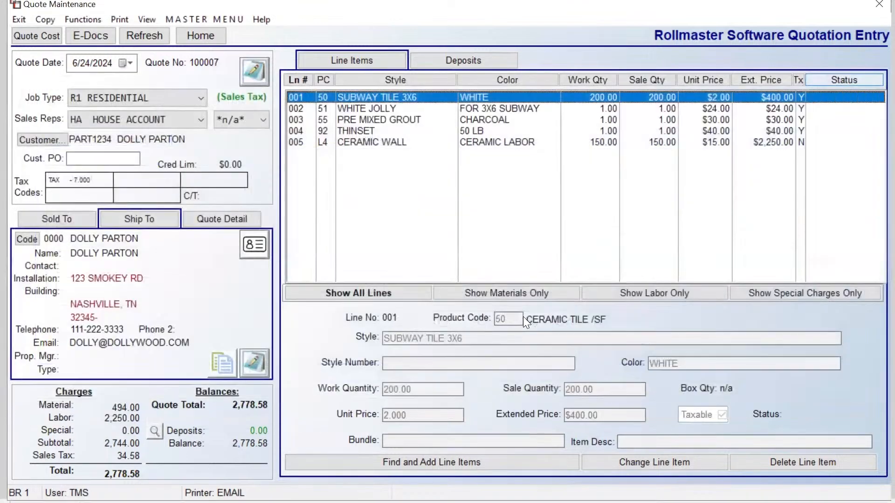
{"action": "left_click", "coordinate": [333, 466]}
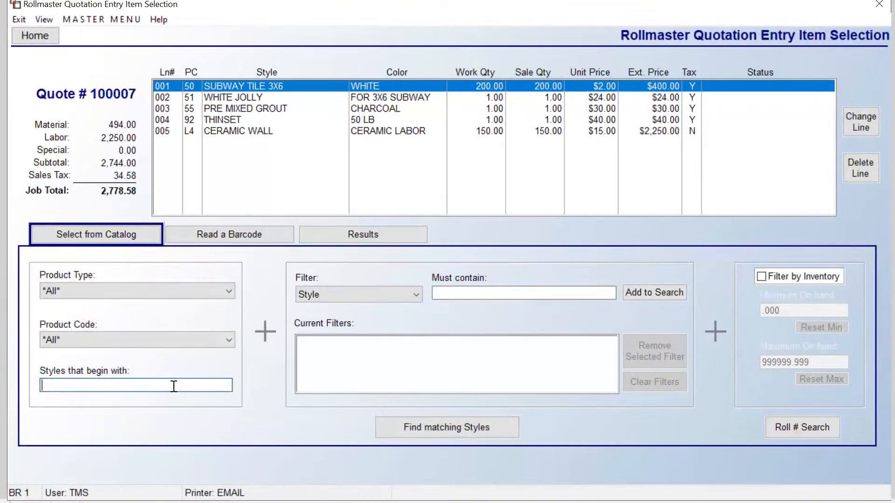
Step: Search styles beginning with LOV and add the BRIGHT WHITE LOVELY DAY- STAIN RESISTANT carpet
{"action": "type", "text": "LOV"}
{"action": "left_click", "coordinate": [434, 430]}
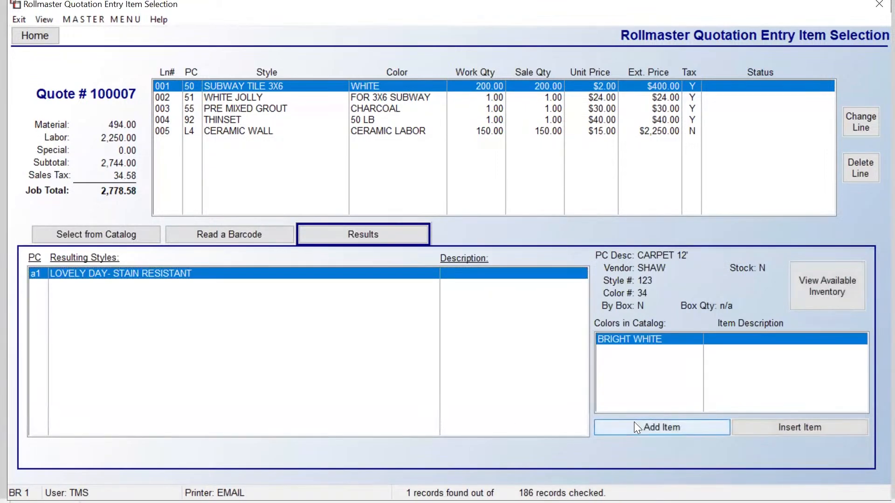
{"action": "left_click", "coordinate": [635, 423]}
Step: Give the carpet a work quantity of 23 and accept the auto-prompted 8 LB ULTRA GEL pad
{"action": "type", "text": "23"}
{"action": "key", "text": "Tab"}
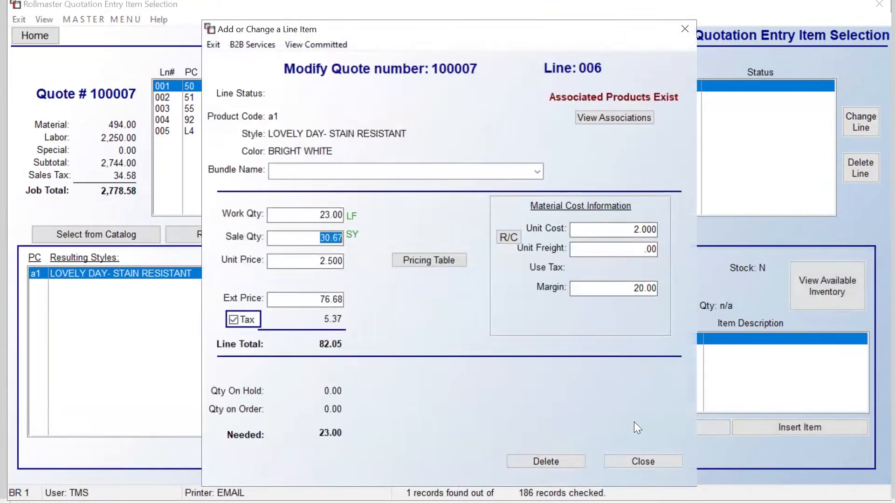
{"action": "left_click", "coordinate": [649, 466]}
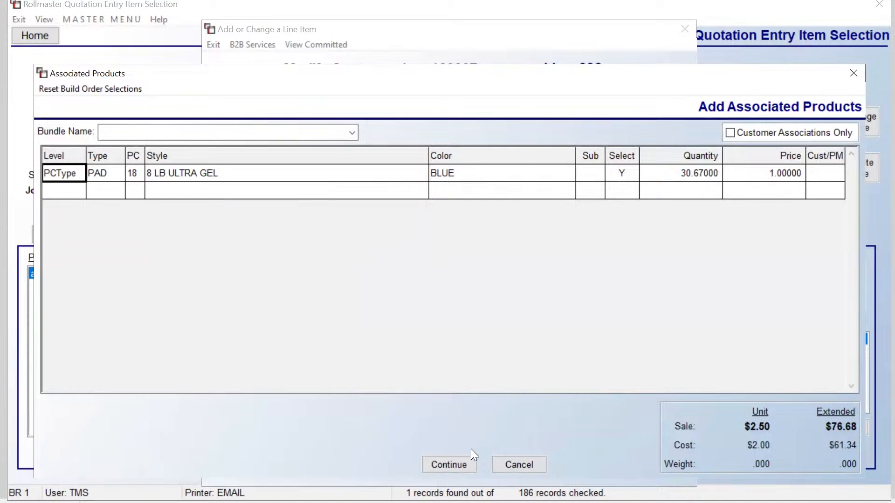
{"action": "left_click", "coordinate": [457, 460]}
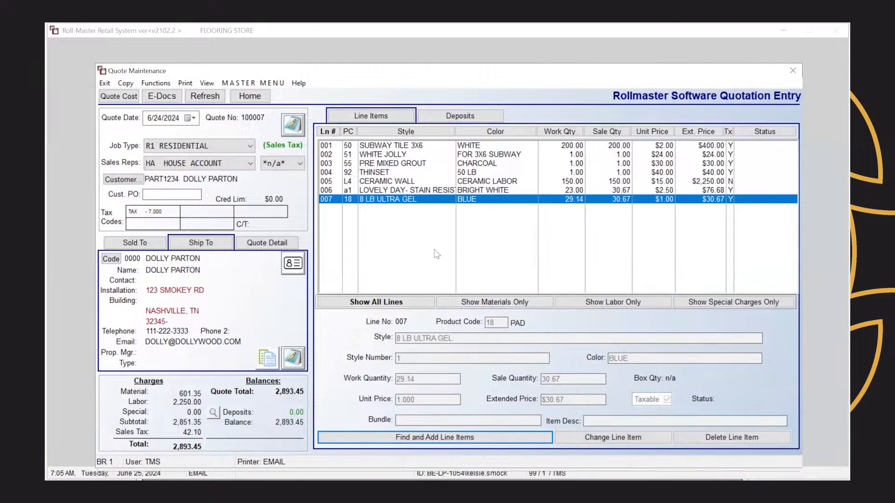
Step: Search styles beginning with SUC and view the catalog item for SUCCESSOR vinyl colour 66012
{"action": "left_click", "coordinate": [364, 439]}
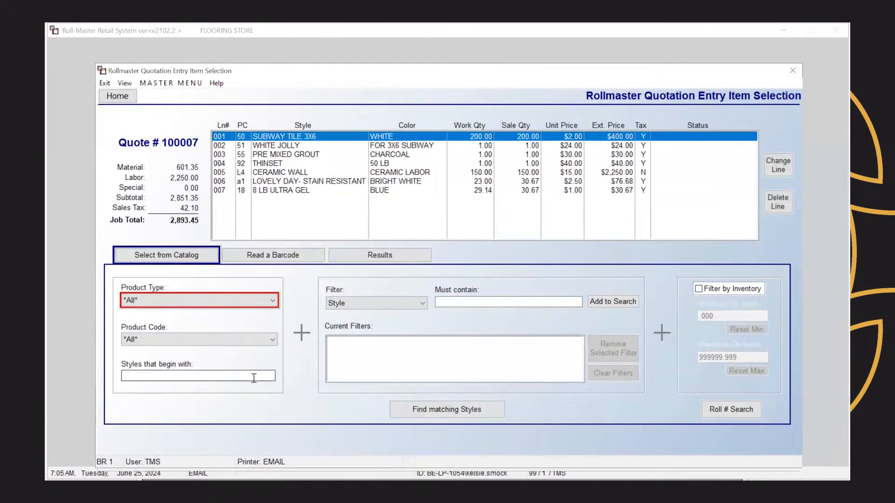
{"action": "left_click", "coordinate": [254, 378]}
{"action": "type", "text": "SUC"}
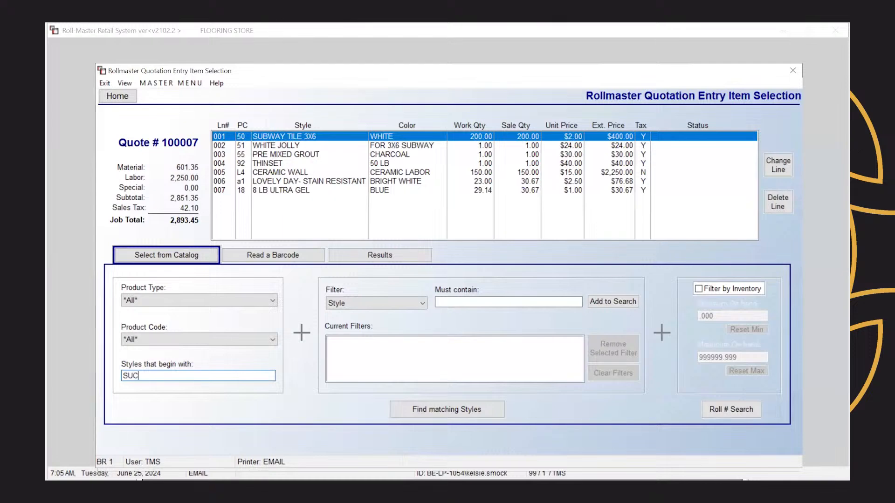
{"action": "left_click", "coordinate": [405, 408]}
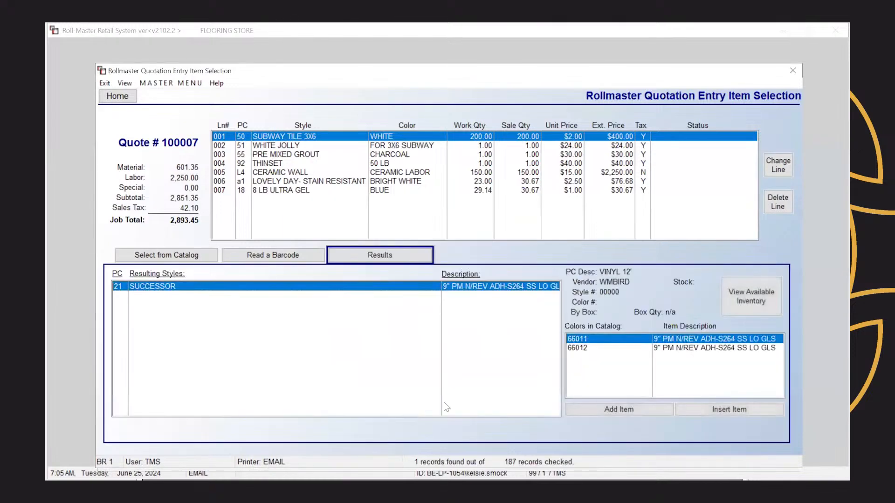
{"action": "left_click", "coordinate": [587, 350]}
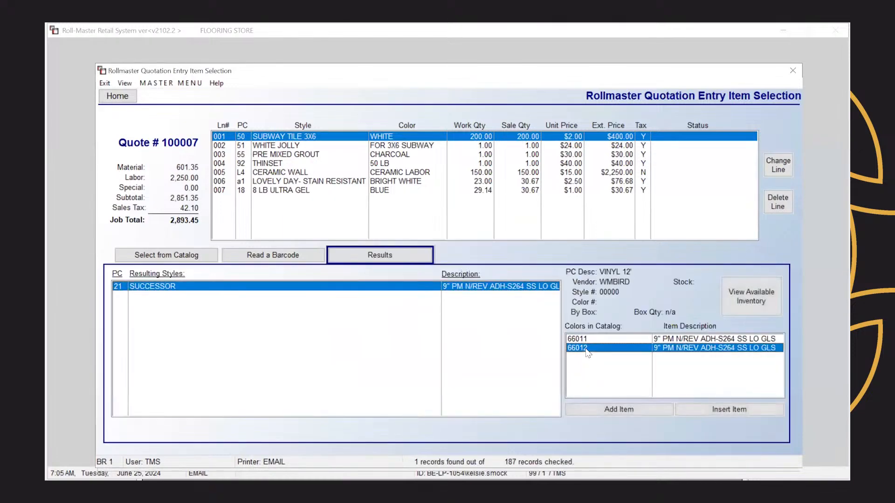
{"action": "right_click", "coordinate": [587, 353]}
{"action": "left_click", "coordinate": [600, 352]}
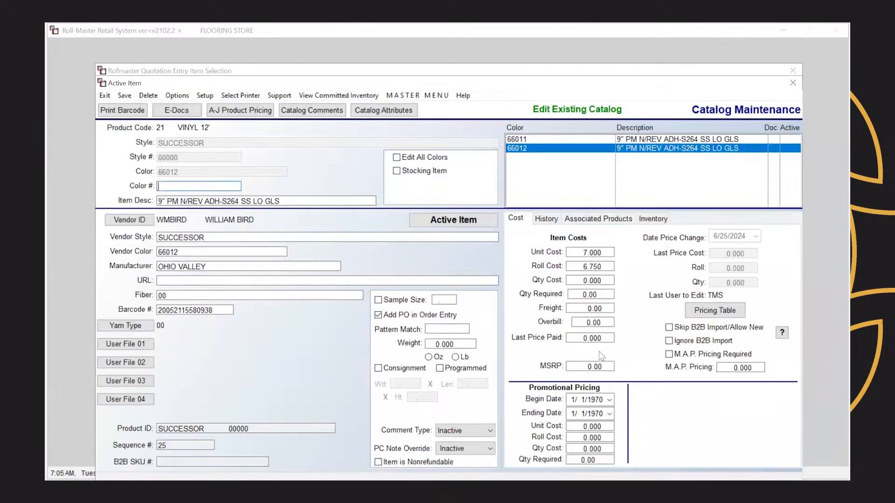
Step: Show SUCCESSOR 66012's associated products and start adding a new association
{"action": "left_click", "coordinate": [584, 219]}
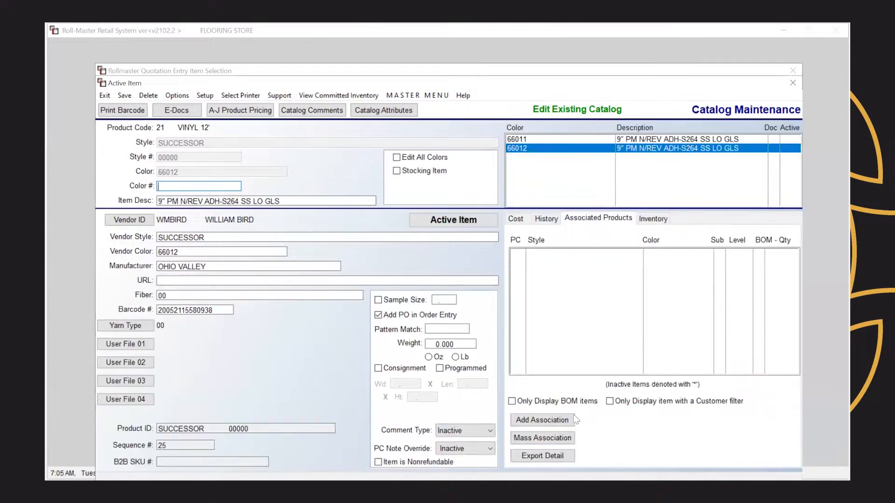
{"action": "left_click", "coordinate": [563, 421]}
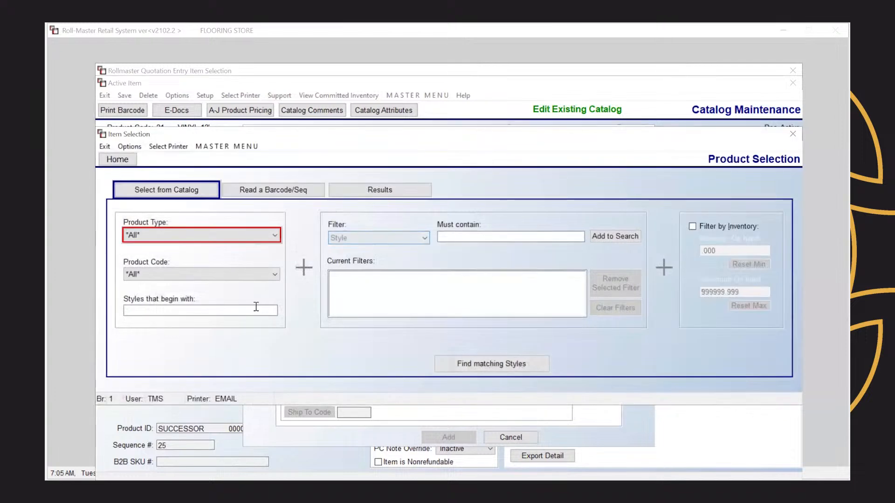
Step: Search styles beginning with S100 and pick S100 VINYL ADHESIVE in 1 GALLON as the associated product
{"action": "left_click", "coordinate": [256, 306]}
{"action": "type", "text": "S100"}
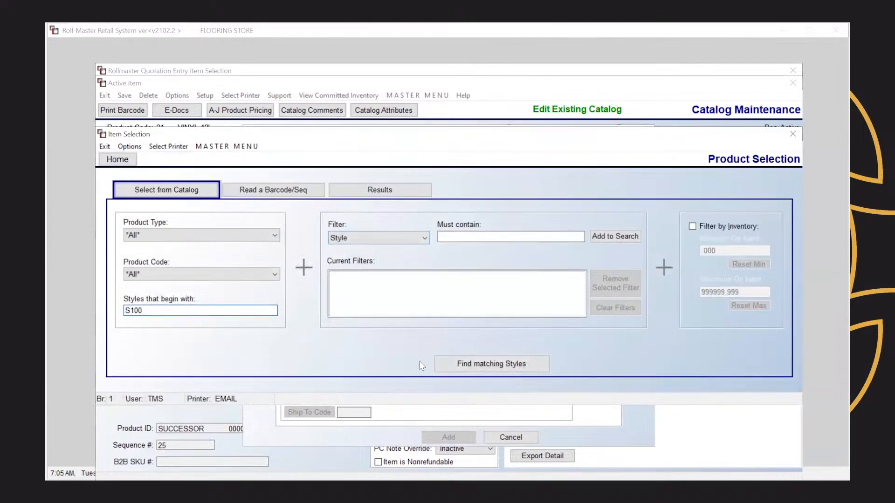
{"action": "left_click", "coordinate": [465, 365]}
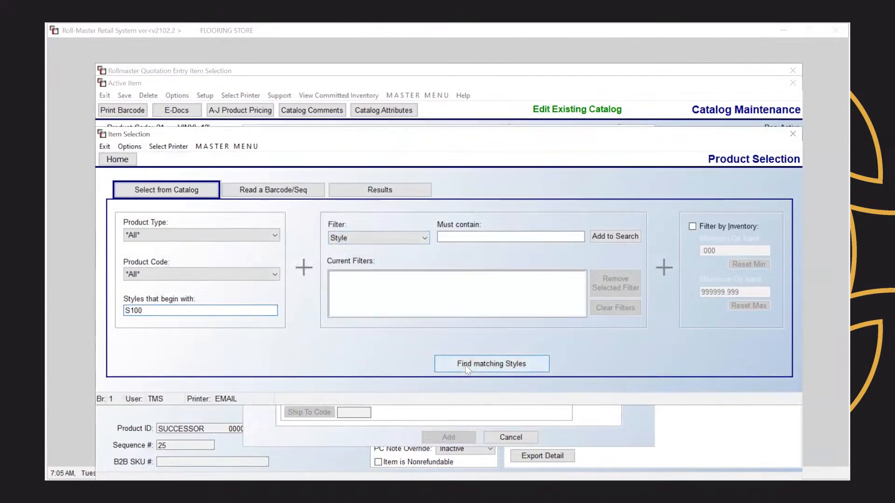
{"action": "left_click", "coordinate": [660, 368]}
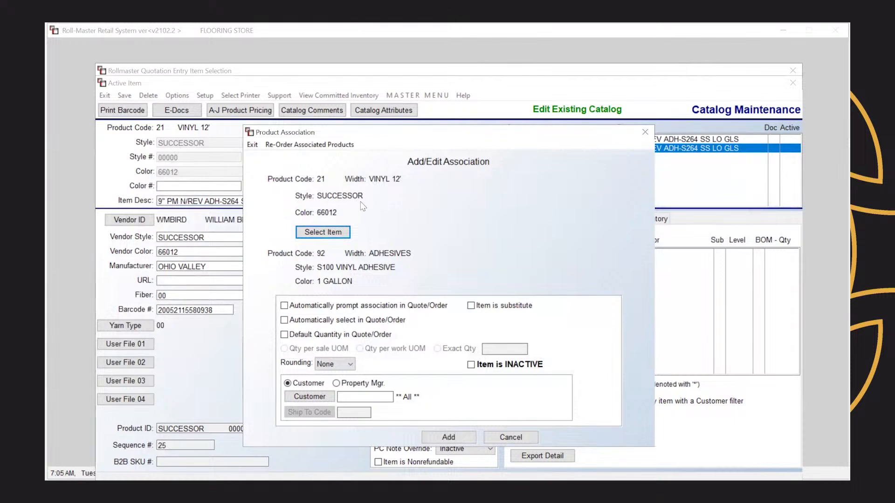
Step: Turn on automatic prompting in Quote/Order for the SUCCESSOR 66012 to S100 adhesive association
{"action": "left_click", "coordinate": [285, 306]}
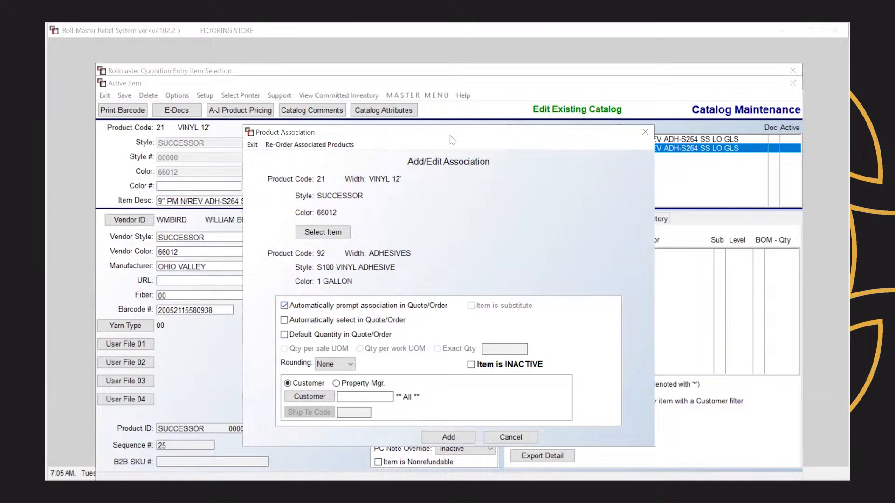
{"action": "left_click_drag", "start_coordinate": [450, 138], "coordinate": [291, 137]}
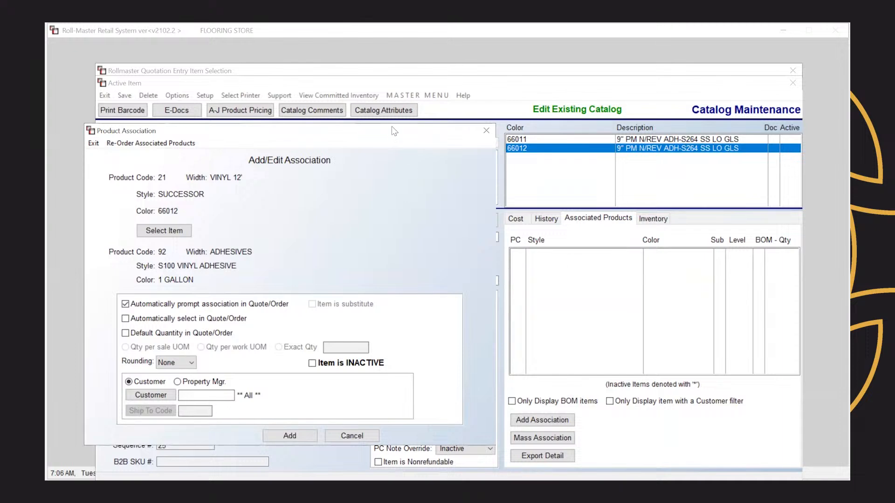
{"action": "left_click_drag", "start_coordinate": [394, 131], "coordinate": [563, 116]}
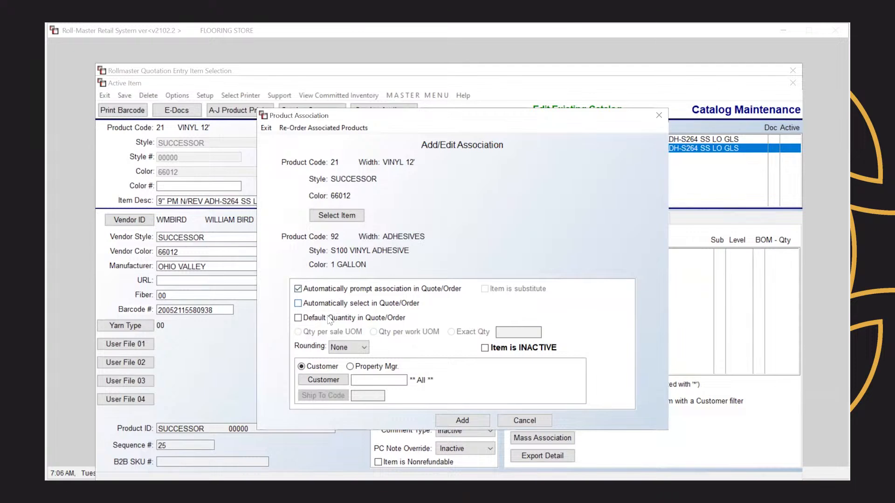
Step: Give the association a default exact quantity of .05 per sale UOM, rounded Up, and add it
{"action": "left_click", "coordinate": [298, 319]}
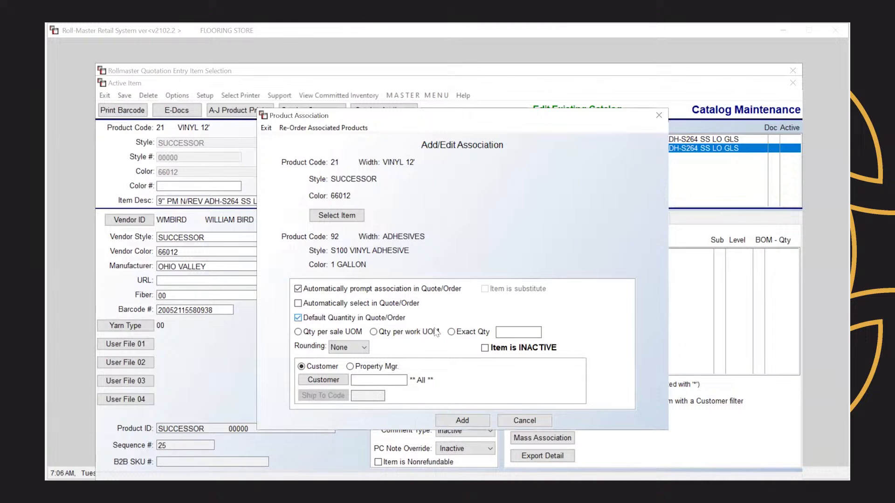
{"action": "type", "text": ".05"}
{"action": "left_click", "coordinate": [347, 337]}
{"action": "left_click", "coordinate": [361, 348]}
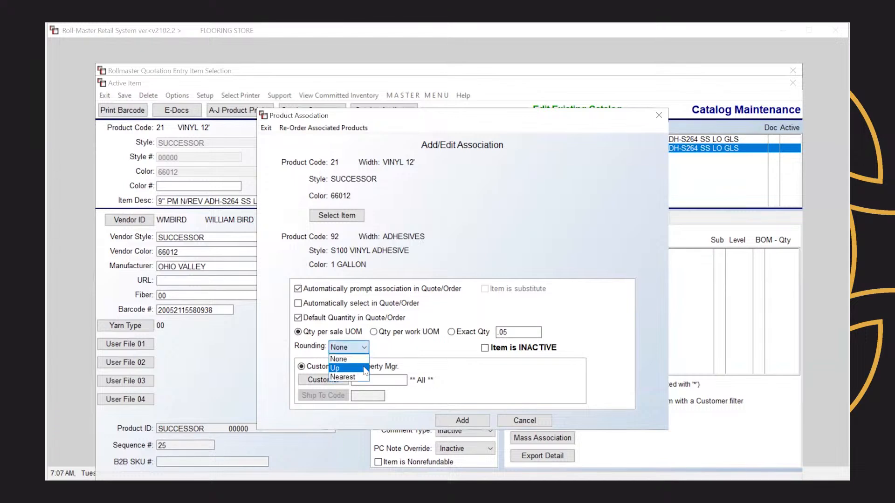
{"action": "left_click", "coordinate": [358, 371]}
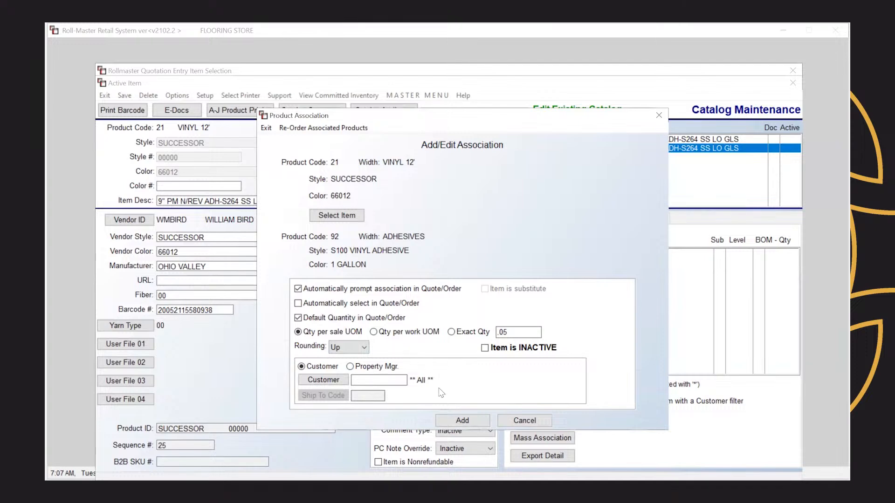
{"action": "left_click", "coordinate": [462, 420]}
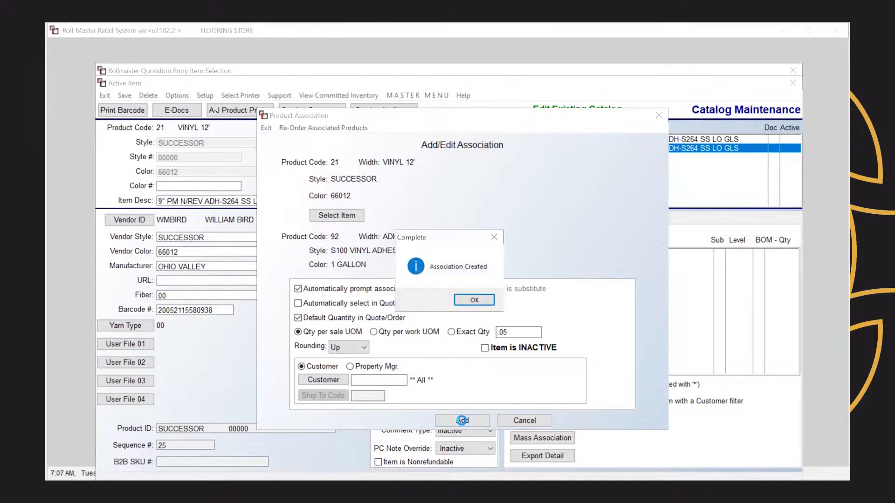
Step: Dismiss the Association Created message and close the Active Item catalog window
{"action": "left_click", "coordinate": [475, 301]}
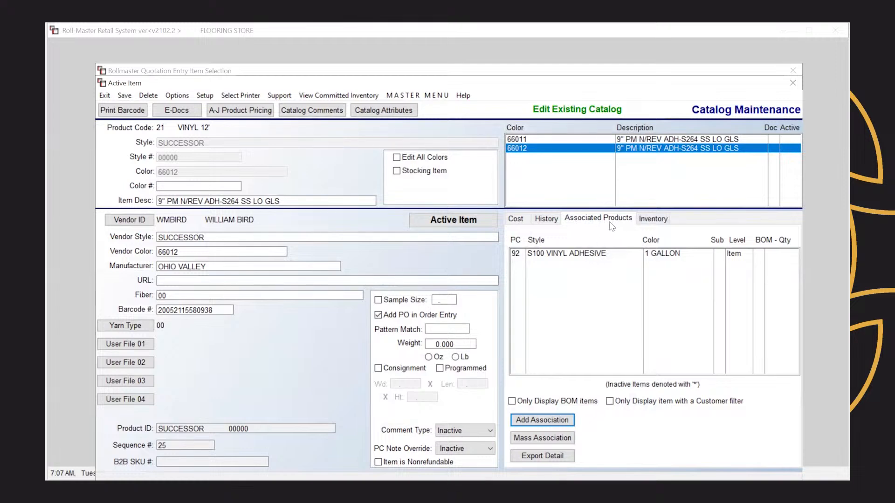
{"action": "left_click", "coordinate": [793, 83]}
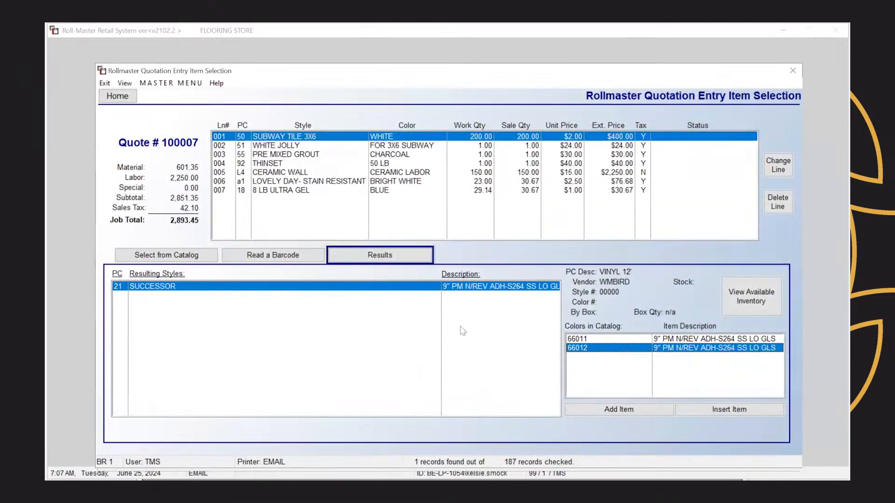
Step: Add SUCCESSOR 66012 as a new quote line with a work quantity of 250
{"action": "left_click", "coordinate": [617, 411]}
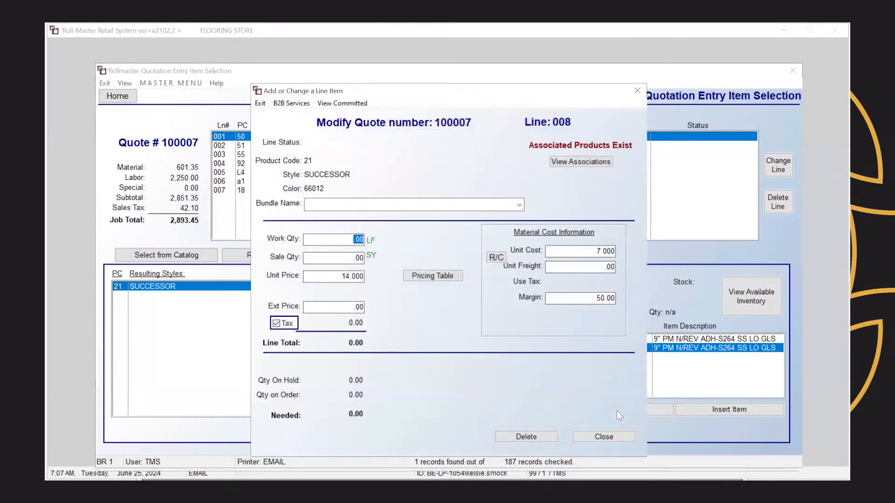
{"action": "type", "text": "250"}
{"action": "key", "text": "Tab"}
{"action": "left_click", "coordinate": [616, 437]}
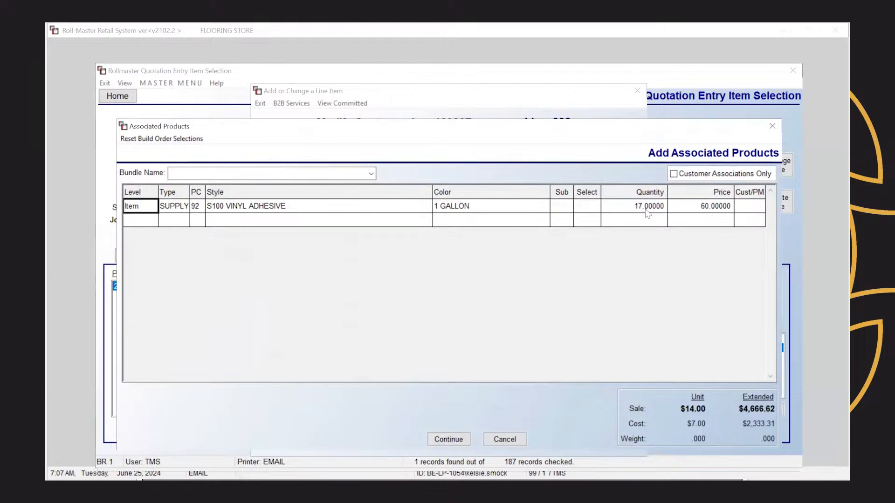
Step: Mark the S100 VINYL ADHESIVE suggestion as selected and continue to add it as line 009
{"action": "left_click", "coordinate": [593, 209]}
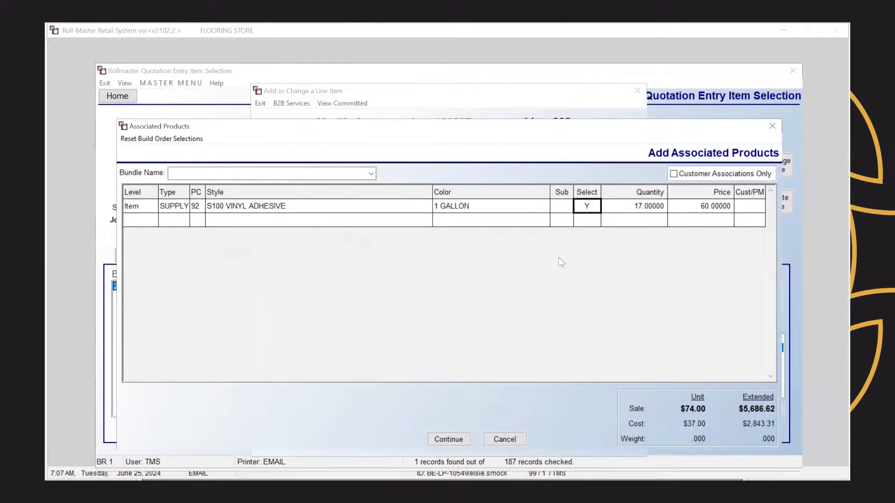
{"action": "left_click", "coordinate": [457, 438]}
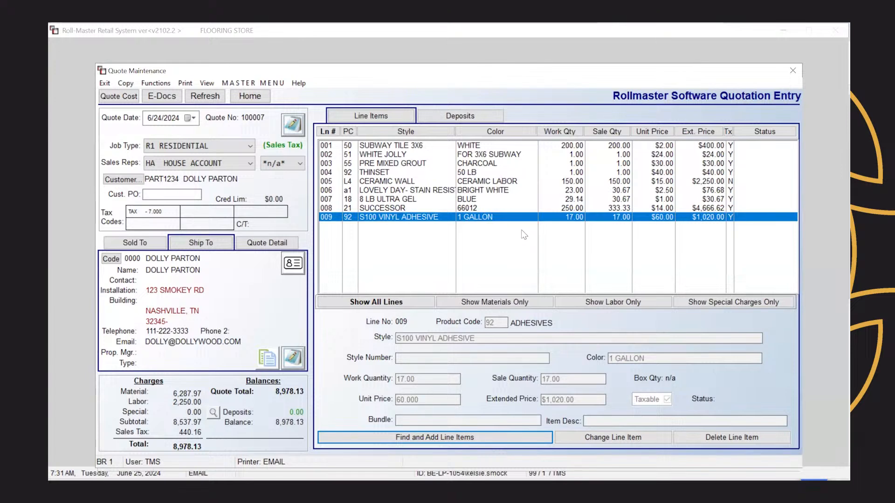
Step: Search LABOR products with code L9 LABOR MISC and open the WOOD Delivery for Acclimation catalog record
{"action": "left_click", "coordinate": [367, 441]}
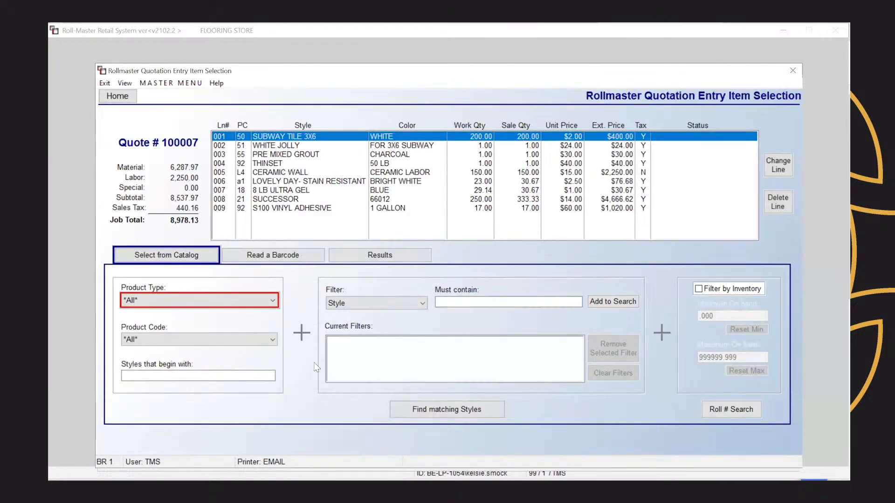
{"action": "left_click", "coordinate": [266, 301]}
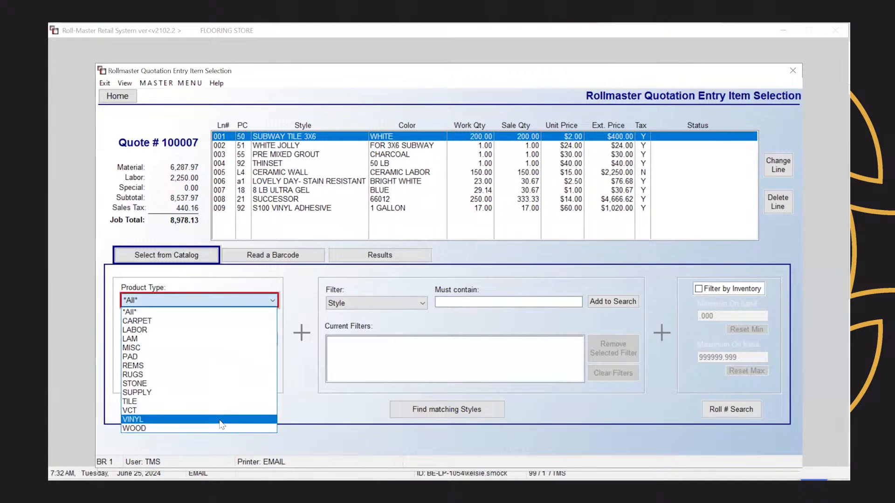
{"action": "left_click", "coordinate": [185, 328]}
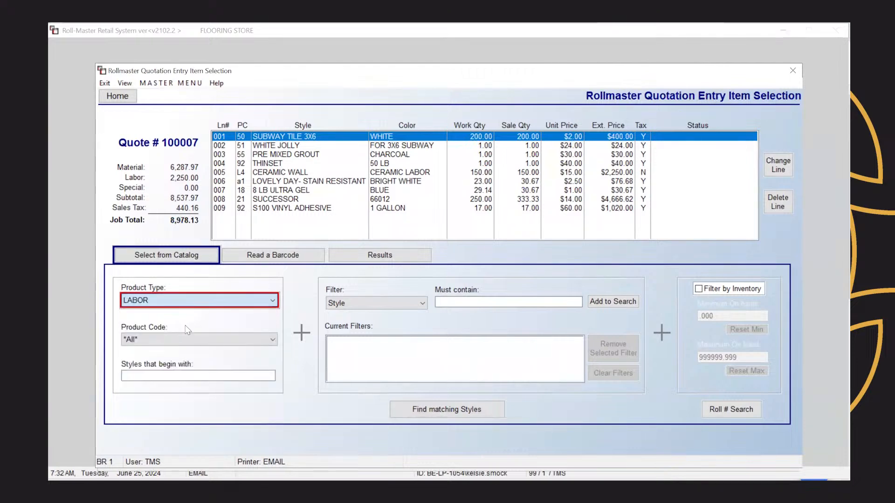
{"action": "left_click", "coordinate": [429, 415]}
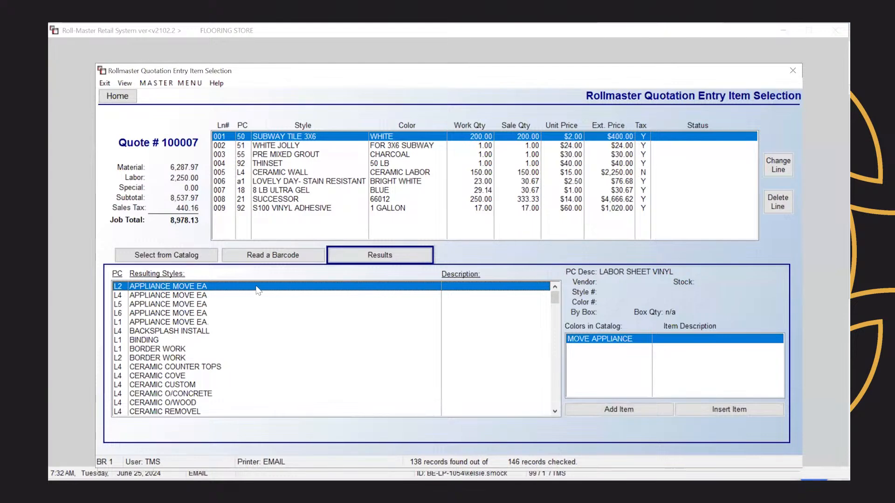
{"action": "left_click", "coordinate": [206, 256]}
{"action": "left_click", "coordinate": [196, 342]}
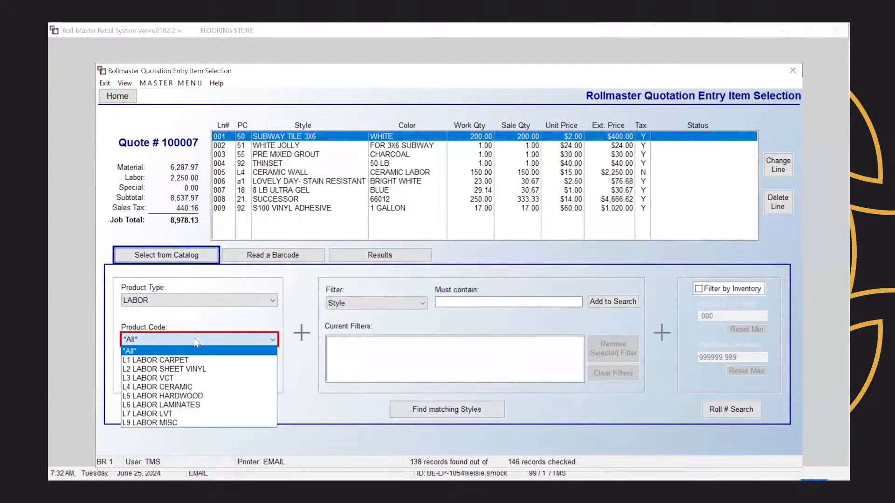
{"action": "left_click", "coordinate": [200, 423]}
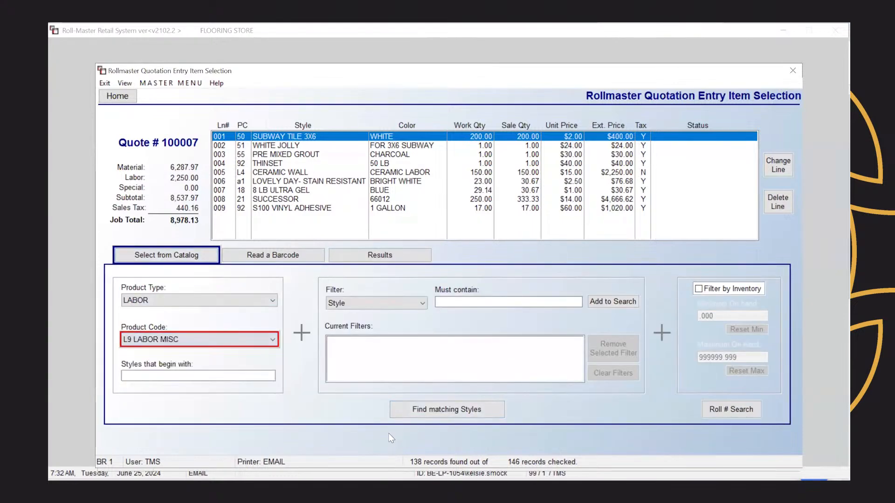
{"action": "left_click", "coordinate": [435, 413]}
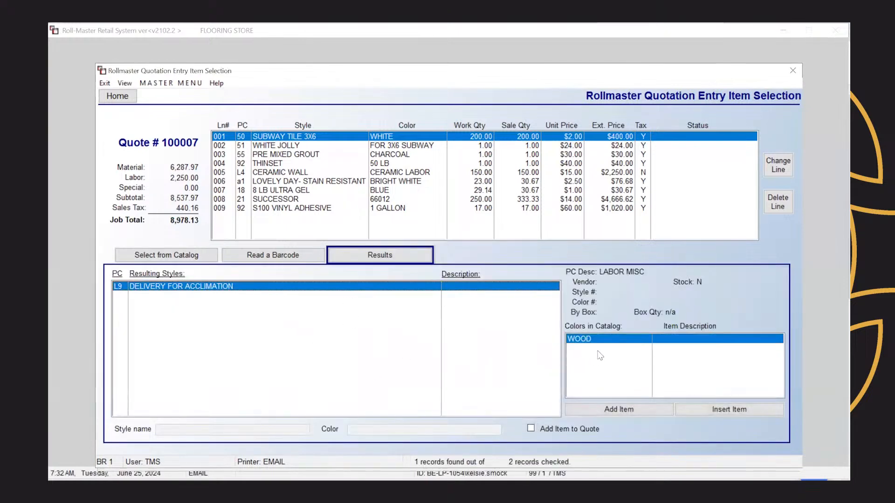
{"action": "right_click", "coordinate": [615, 344]}
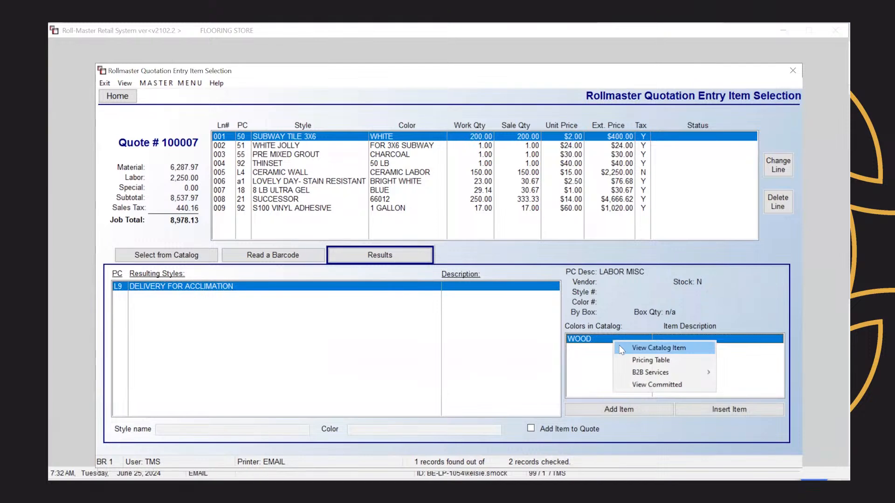
{"action": "left_click", "coordinate": [619, 345]}
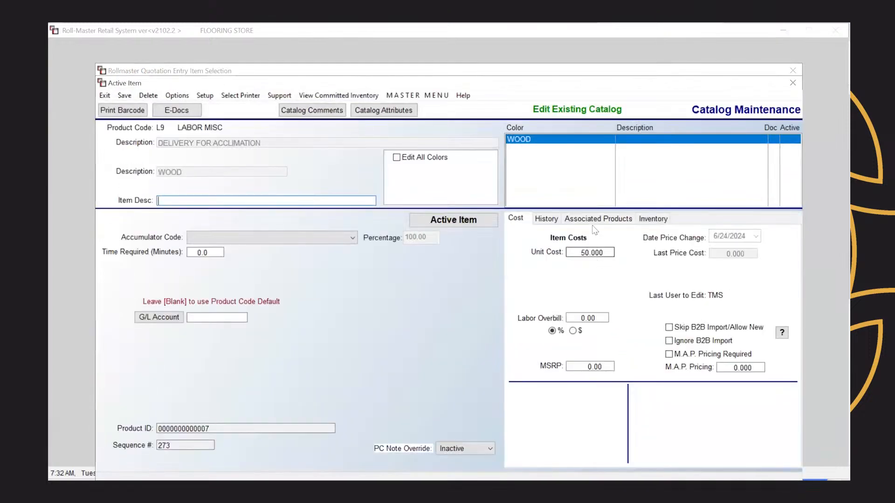
Step: Start a mass association for the Delivery for Acclimation labor item targeting the WOOD product type
{"action": "left_click", "coordinate": [594, 223]}
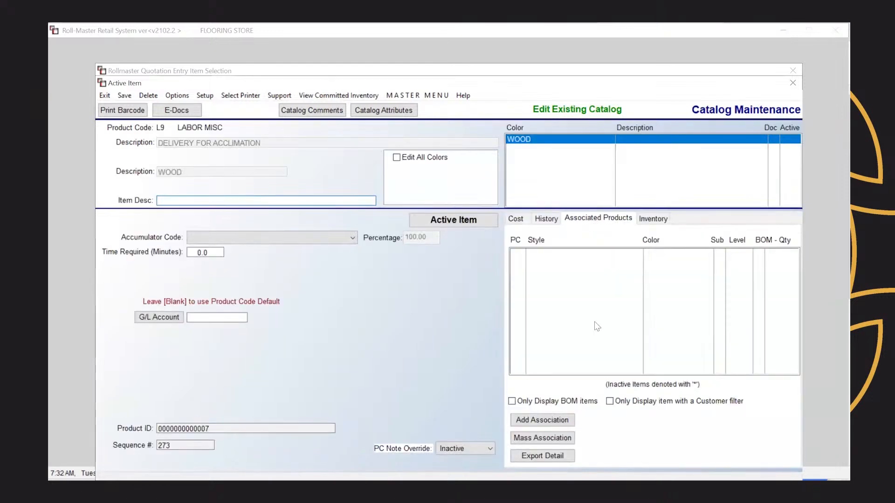
{"action": "left_click", "coordinate": [564, 441]}
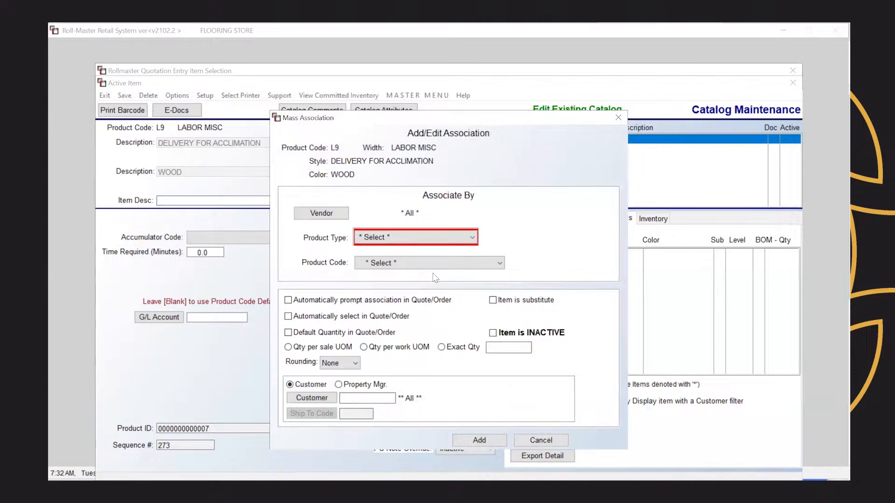
{"action": "left_click", "coordinate": [400, 244]}
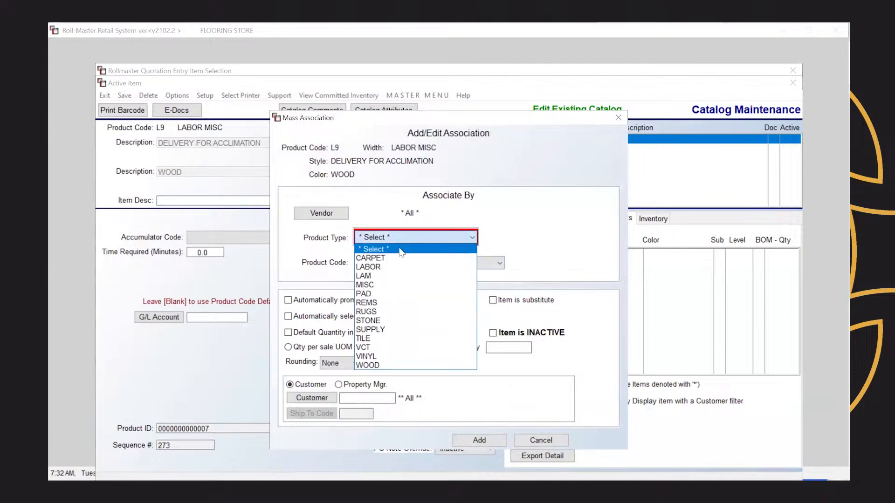
{"action": "left_click", "coordinate": [393, 366]}
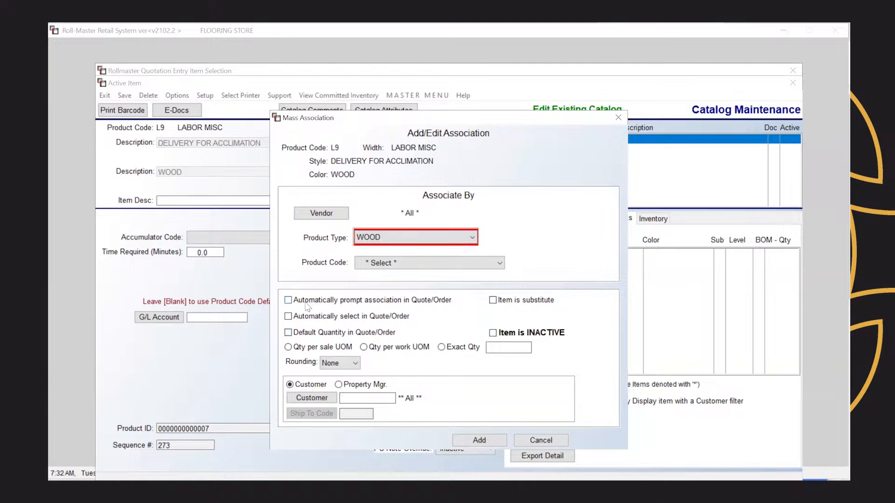
Step: Make it auto-prompt and auto-select with an exact default quantity of 1, then create it
{"action": "left_click", "coordinate": [288, 301]}
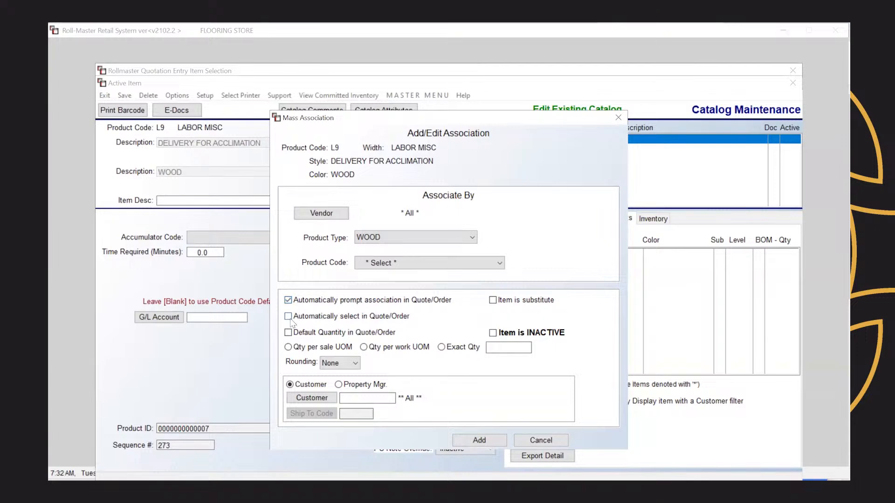
{"action": "left_click", "coordinate": [289, 318]}
{"action": "left_click", "coordinate": [288, 333]}
{"action": "left_click", "coordinate": [441, 349]}
{"action": "type", "text": "1"}
{"action": "left_click", "coordinate": [489, 442]}
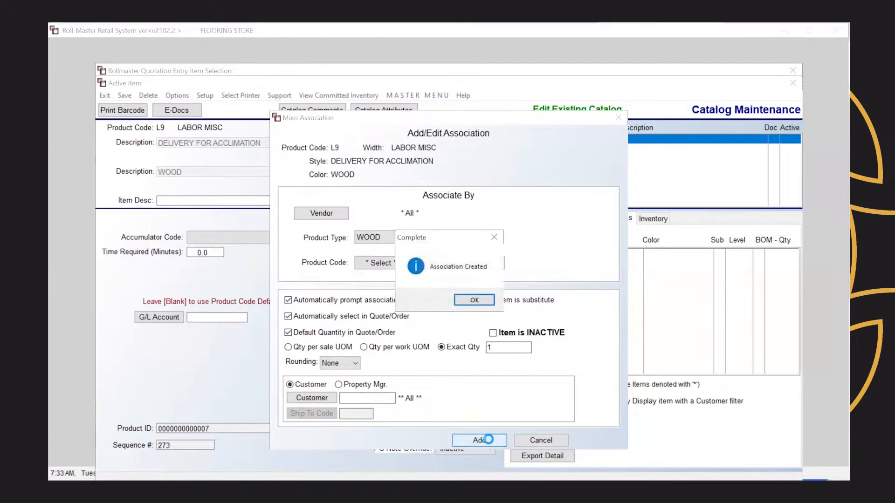
{"action": "left_click", "coordinate": [475, 301]}
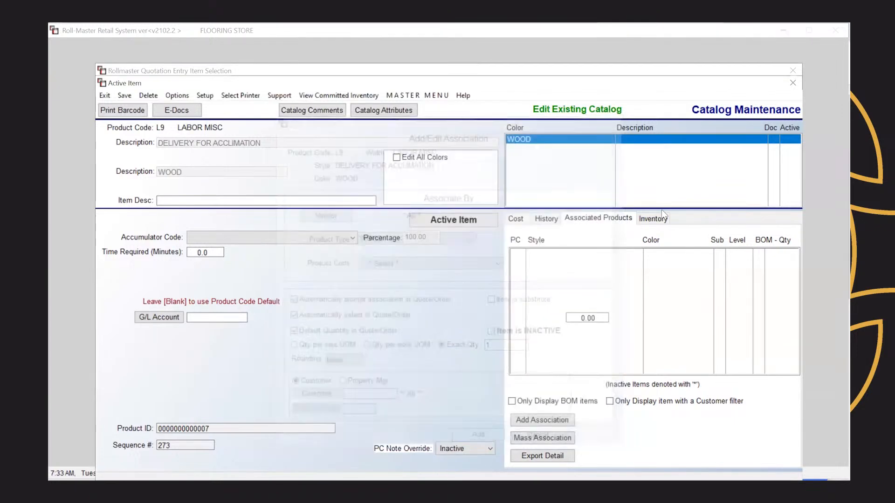
Step: Close the catalog maintenance window and return to adding line items on quote 100007
{"action": "left_click", "coordinate": [792, 83]}
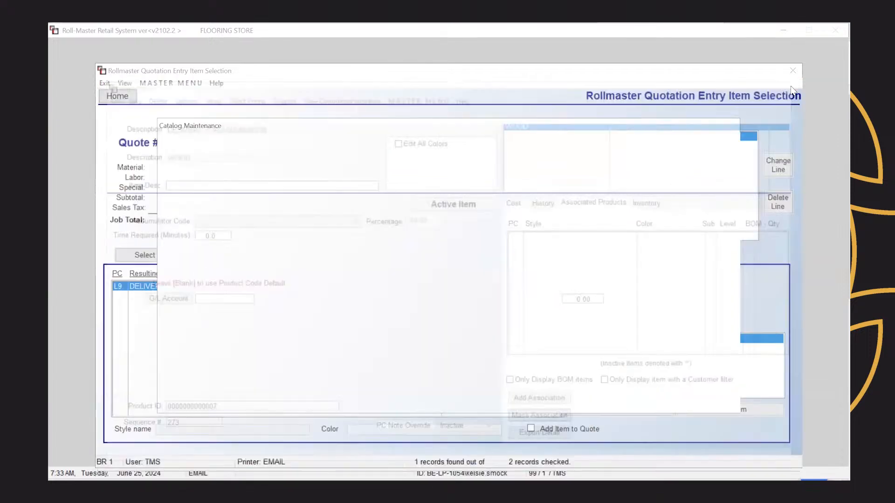
{"action": "left_click", "coordinate": [214, 257]}
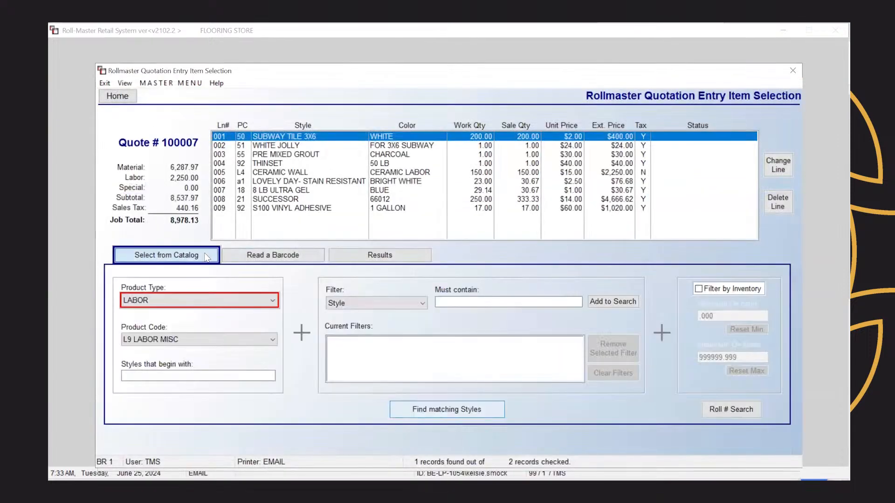
{"action": "left_click", "coordinate": [212, 372]}
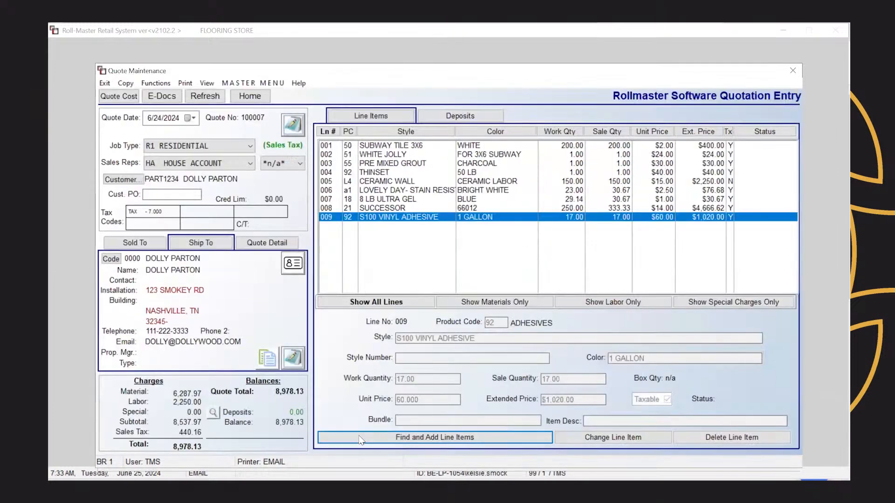
{"action": "left_click", "coordinate": [360, 438]}
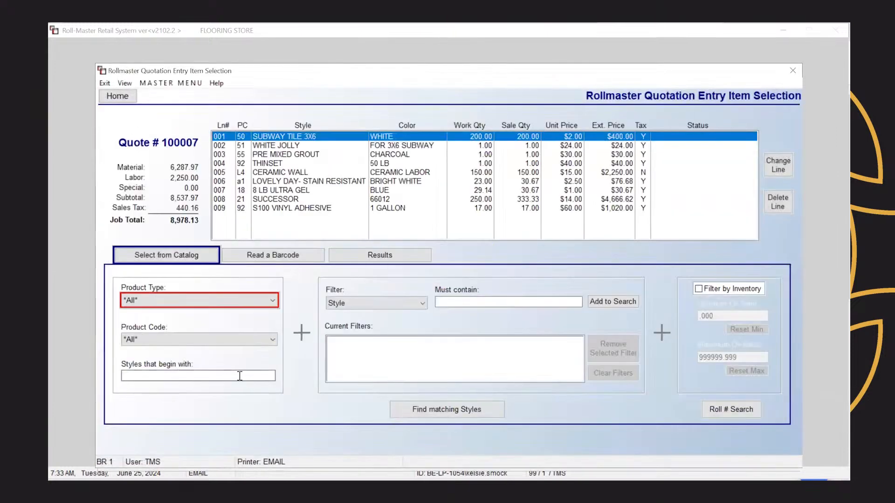
Step: Add 3/8" ENGINEERED HARDWOOD in DARK OAK to the quote with a work quantity of 550 SF
{"action": "left_click", "coordinate": [239, 376]}
{"action": "type", "text": "3/8"}
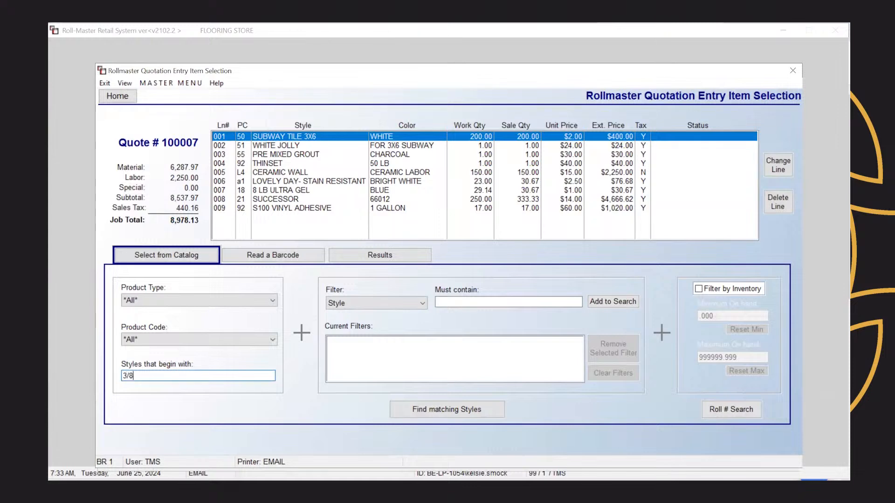
{"action": "left_click", "coordinate": [438, 410]}
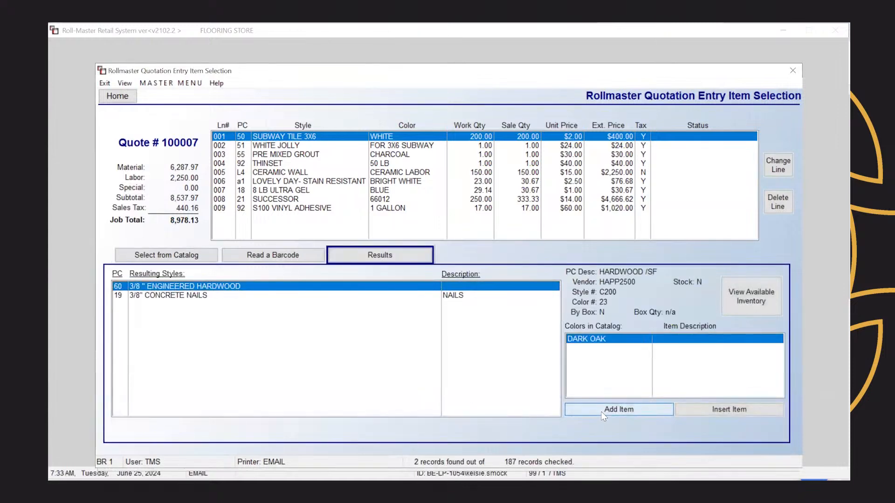
{"action": "left_click", "coordinate": [603, 410]}
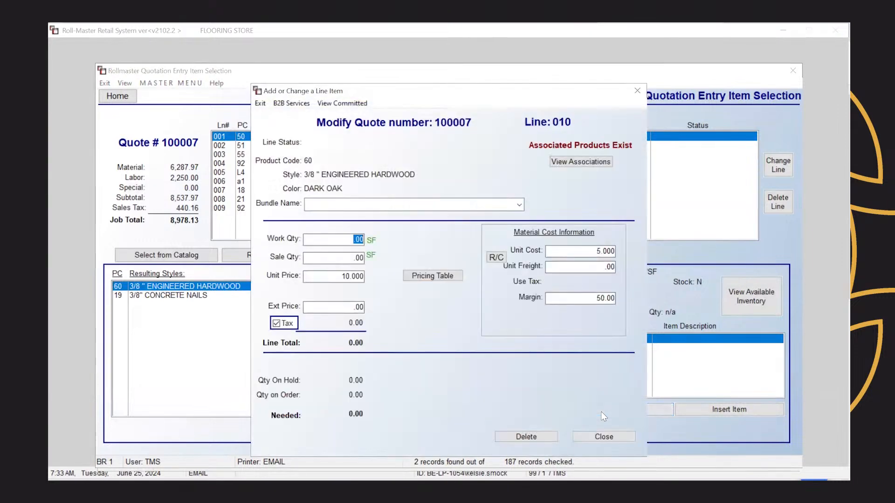
{"action": "type", "text": "550"}
{"action": "key", "text": "Tab"}
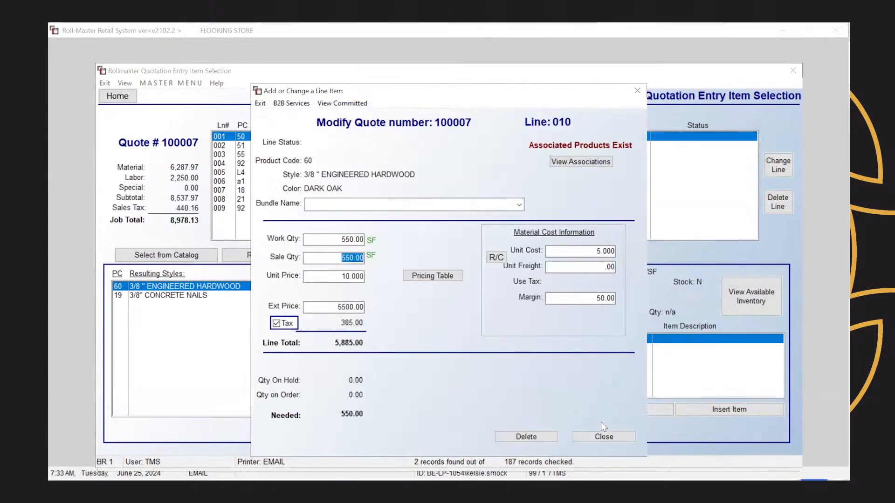
{"action": "left_click", "coordinate": [604, 437]}
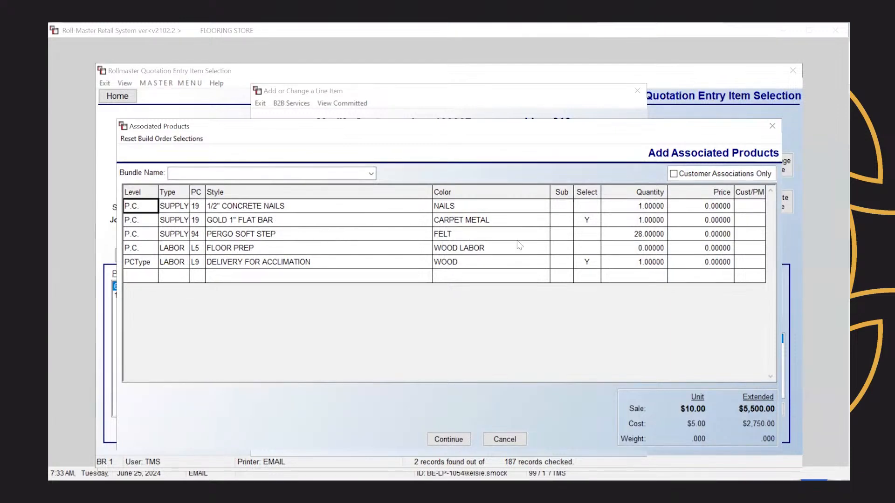
Step: Drop the GOLD 1" FLAT BAR suggestion, price DELIVERY FOR ACCLIMATION at $60, and accept
{"action": "left_click", "coordinate": [595, 227]}
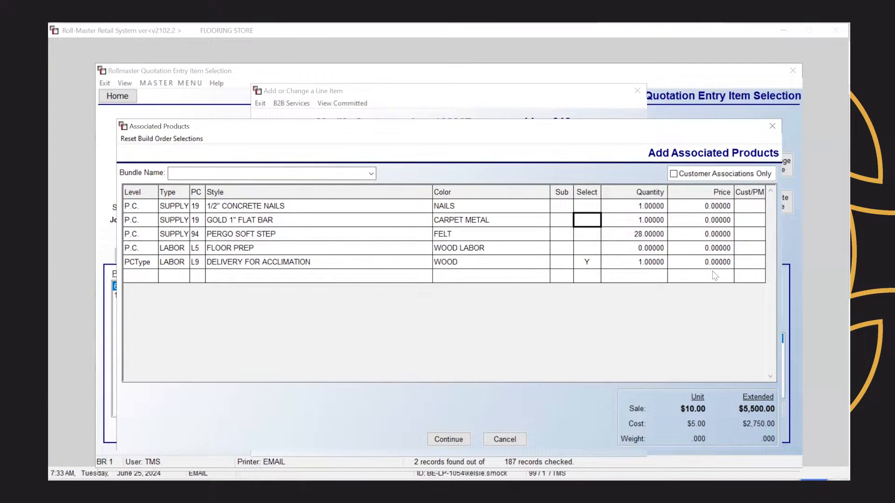
{"action": "left_click", "coordinate": [724, 267]}
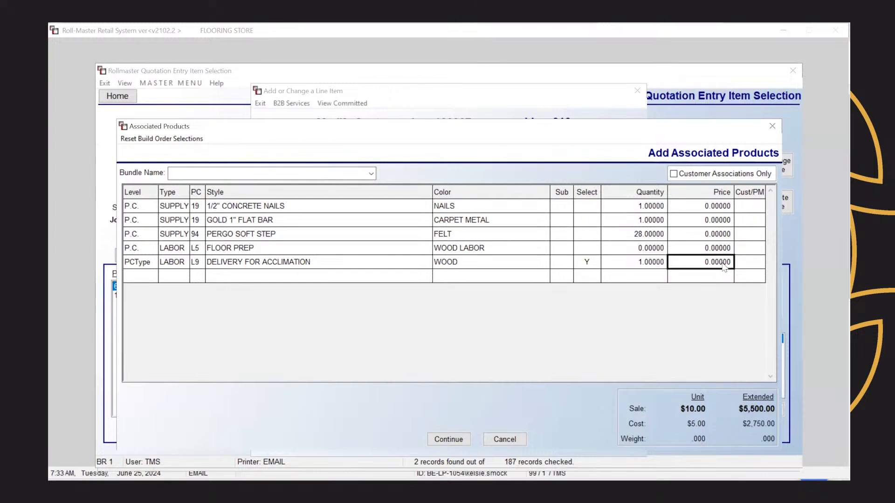
{"action": "left_click", "coordinate": [723, 265]}
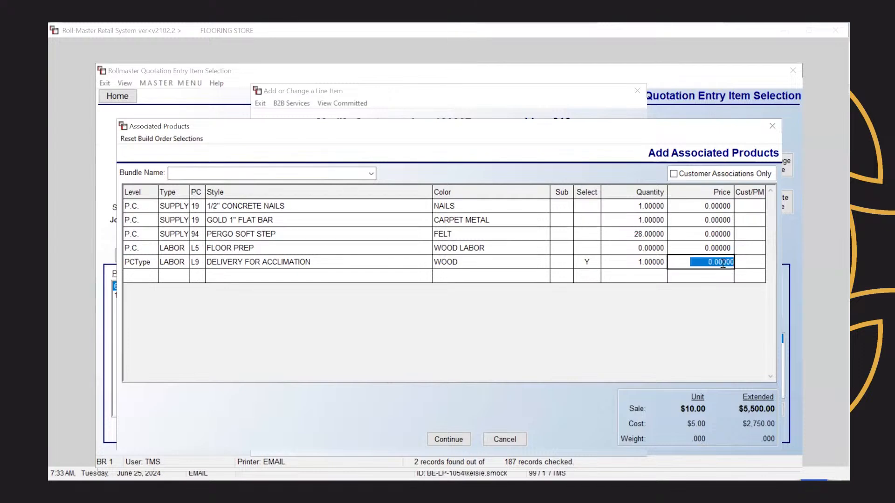
{"action": "type", "text": "60"}
{"action": "left_click", "coordinate": [450, 441]}
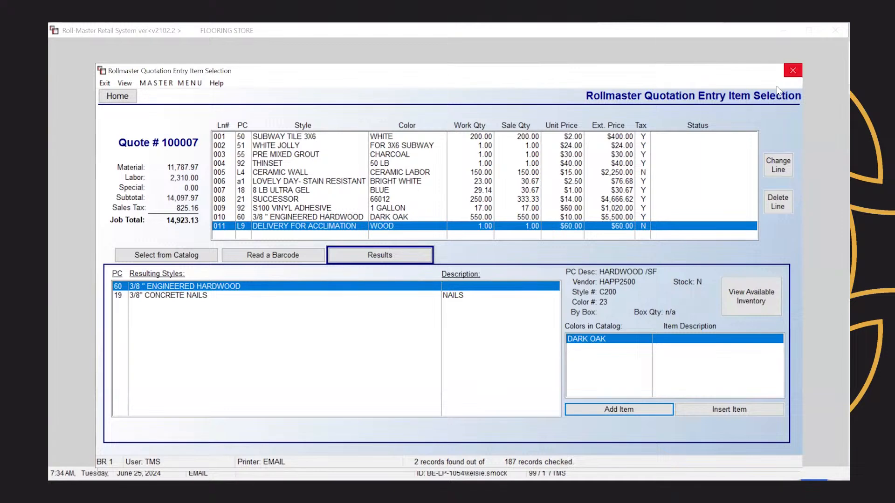
{"action": "left_click", "coordinate": [792, 70]}
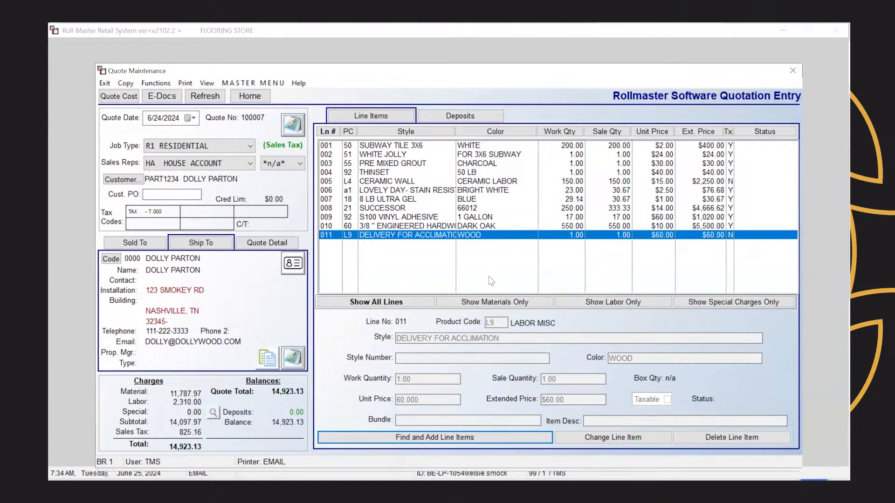
Step: Open line 011's catalog item, view its mass associations, and edit the WOOD association
{"action": "right_click", "coordinate": [458, 236]}
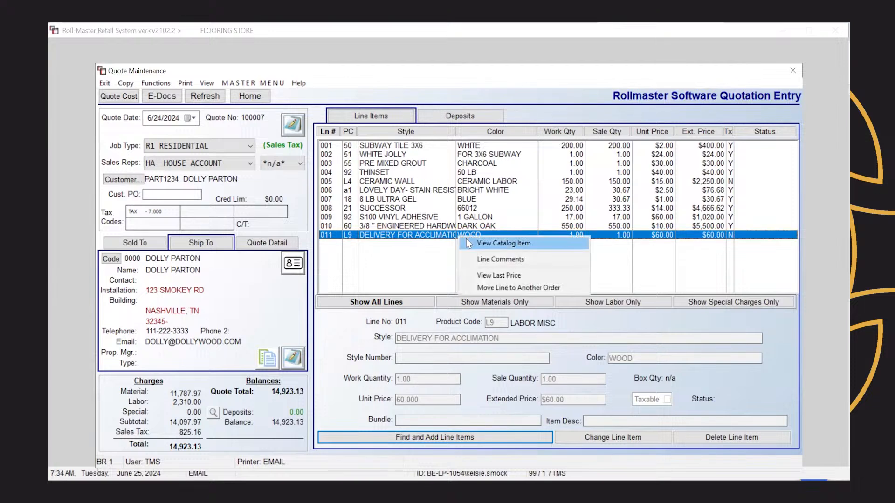
{"action": "left_click", "coordinate": [466, 239]}
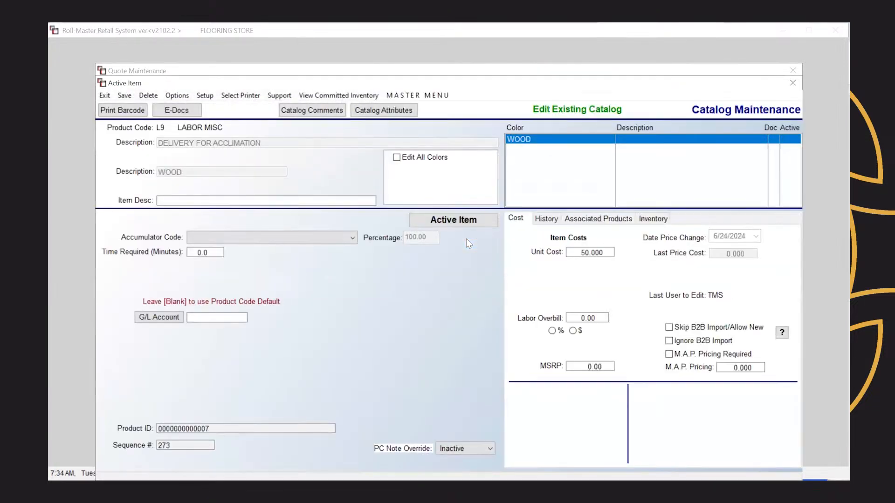
{"action": "left_click", "coordinate": [590, 220]}
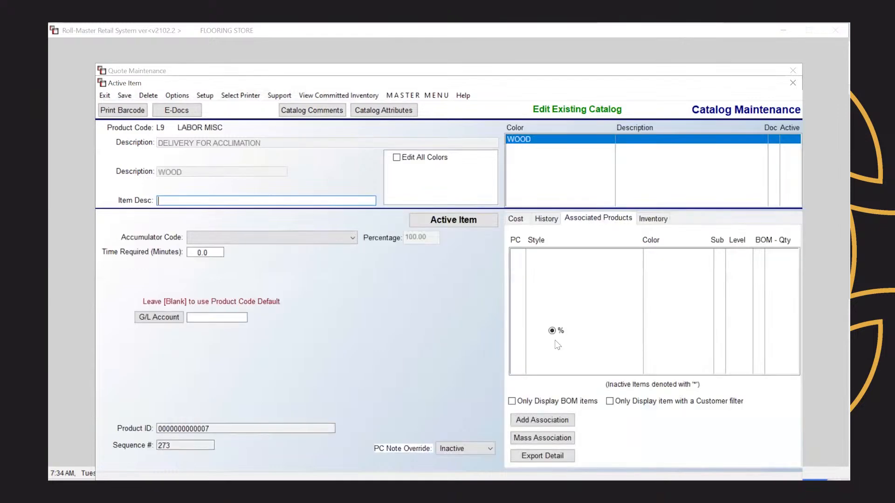
{"action": "left_click", "coordinate": [552, 440]}
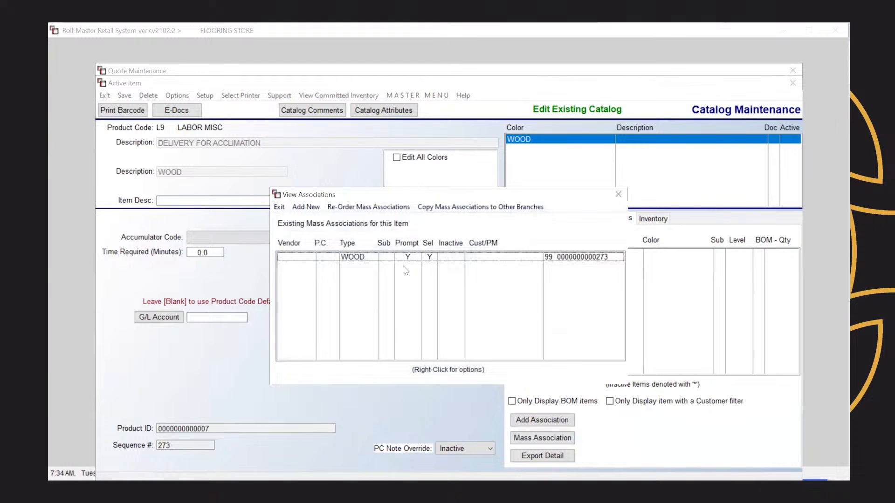
{"action": "left_click", "coordinate": [421, 262]}
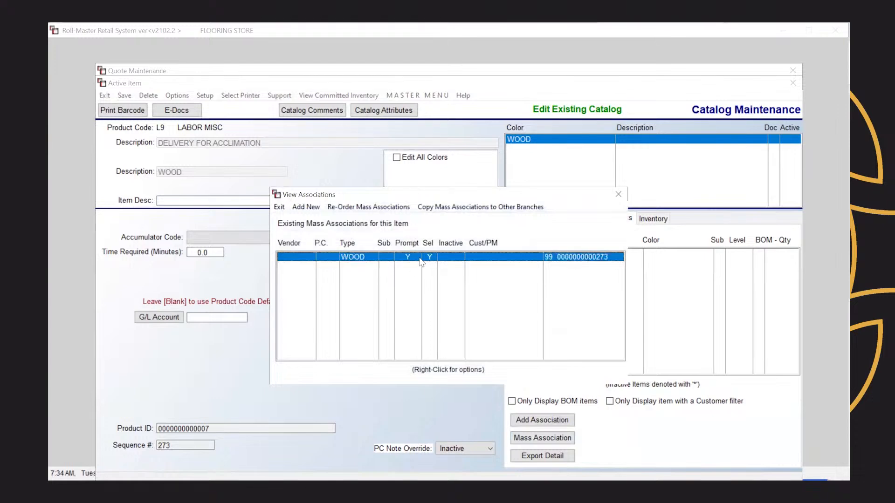
{"action": "right_click", "coordinate": [421, 261]}
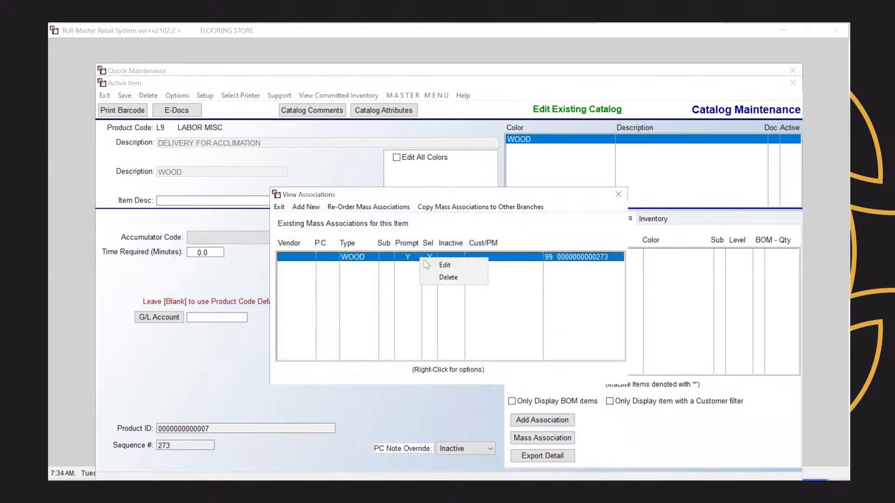
{"action": "left_click", "coordinate": [435, 266]}
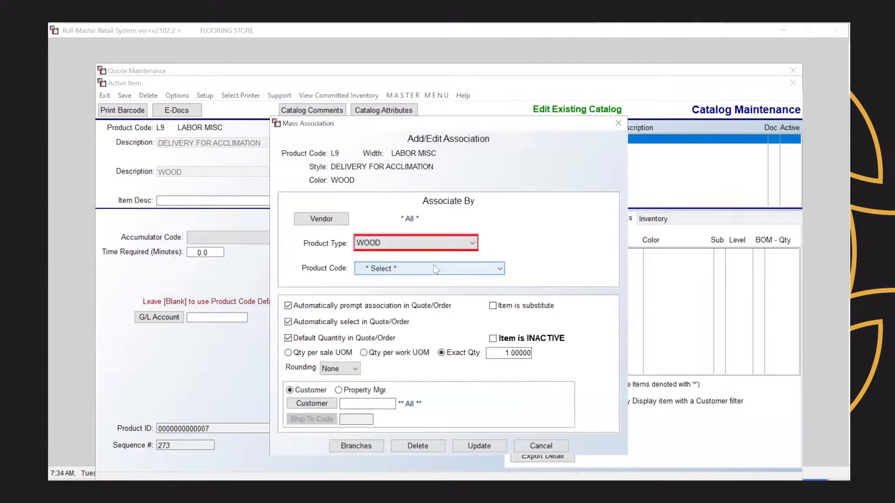